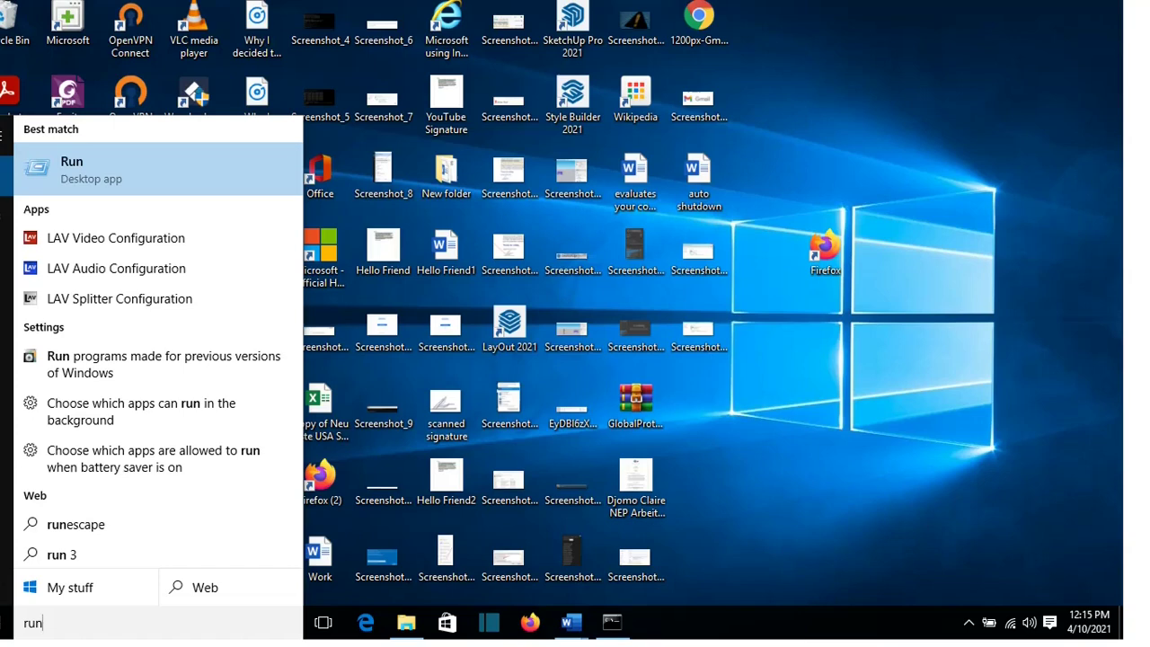
# Open the Run app from Windows search.
pyautogui.press('BackSpace')
pyautogui.press('BackSpace')
pyautogui.press('BackSpace')
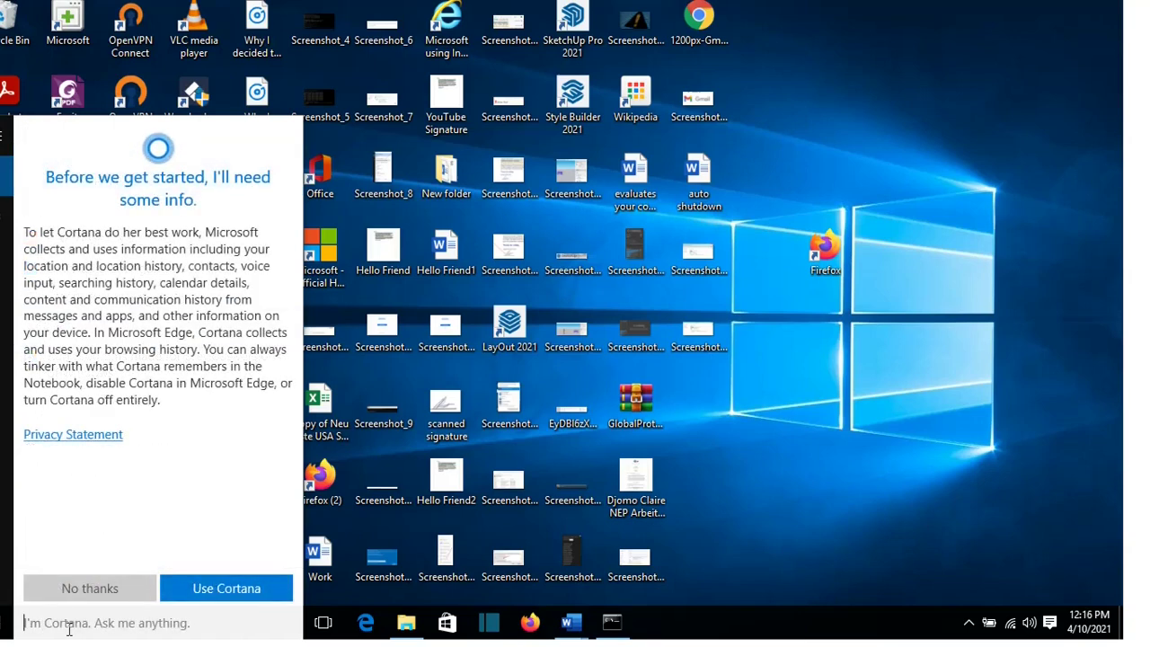
pyautogui.write('run')
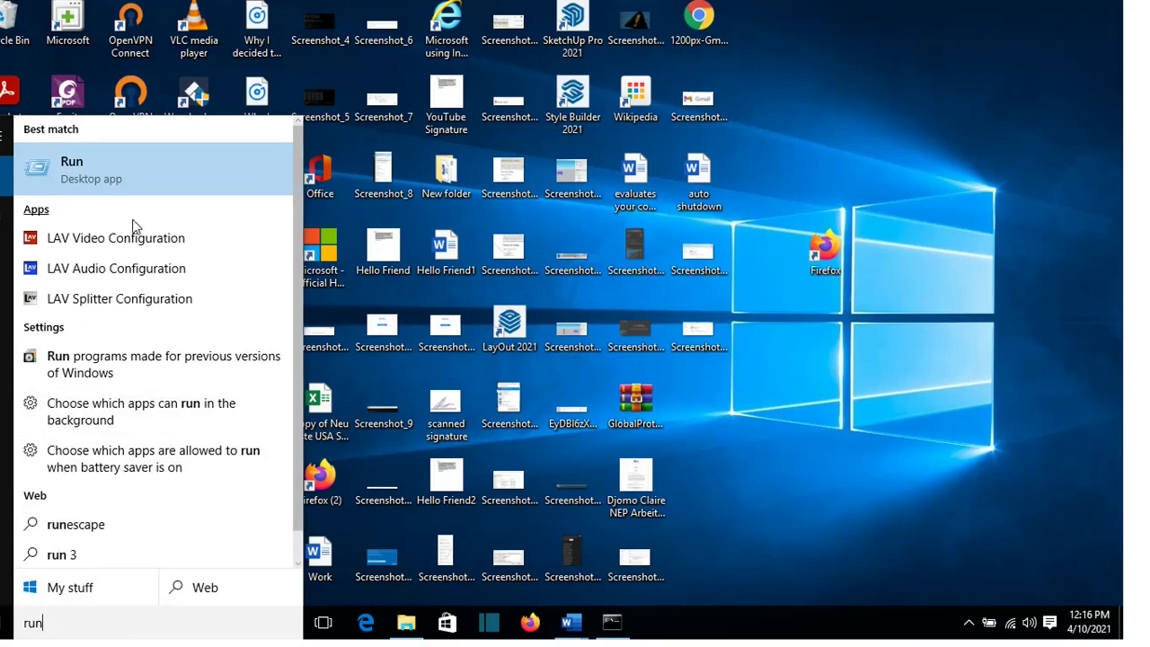
pyautogui.click(138, 178)
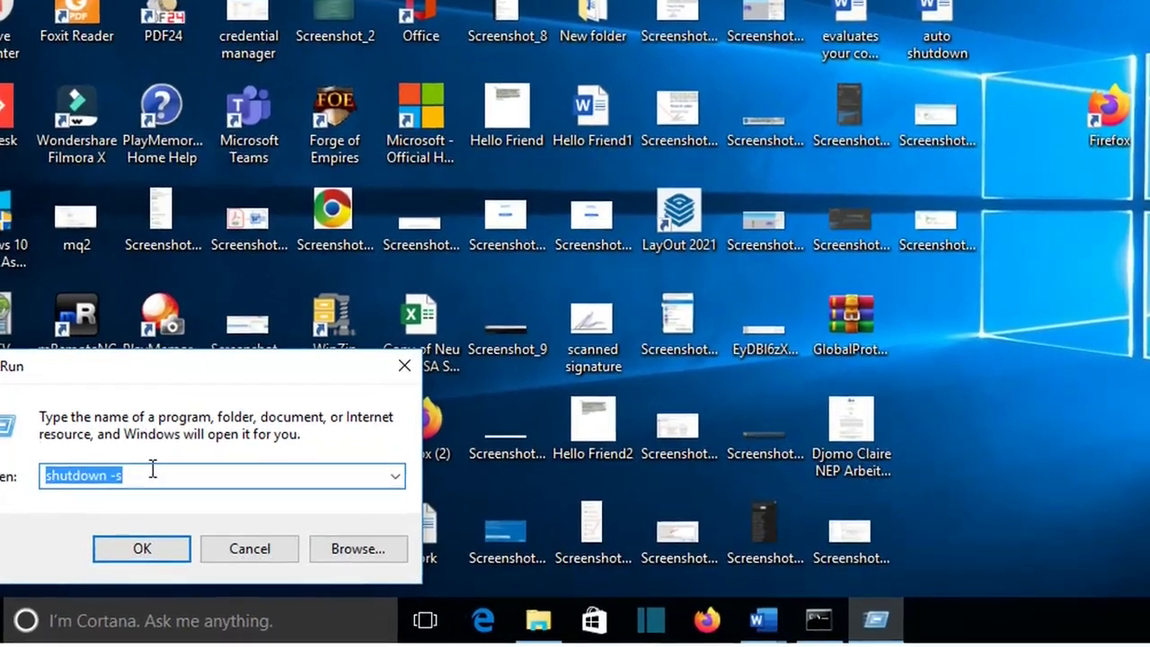
# Replace the old Run command with shutdown -s -t 1200.
pyautogui.click(123, 511)
pyautogui.moveTo(190, 435); pyautogui.dragTo(27, 442)
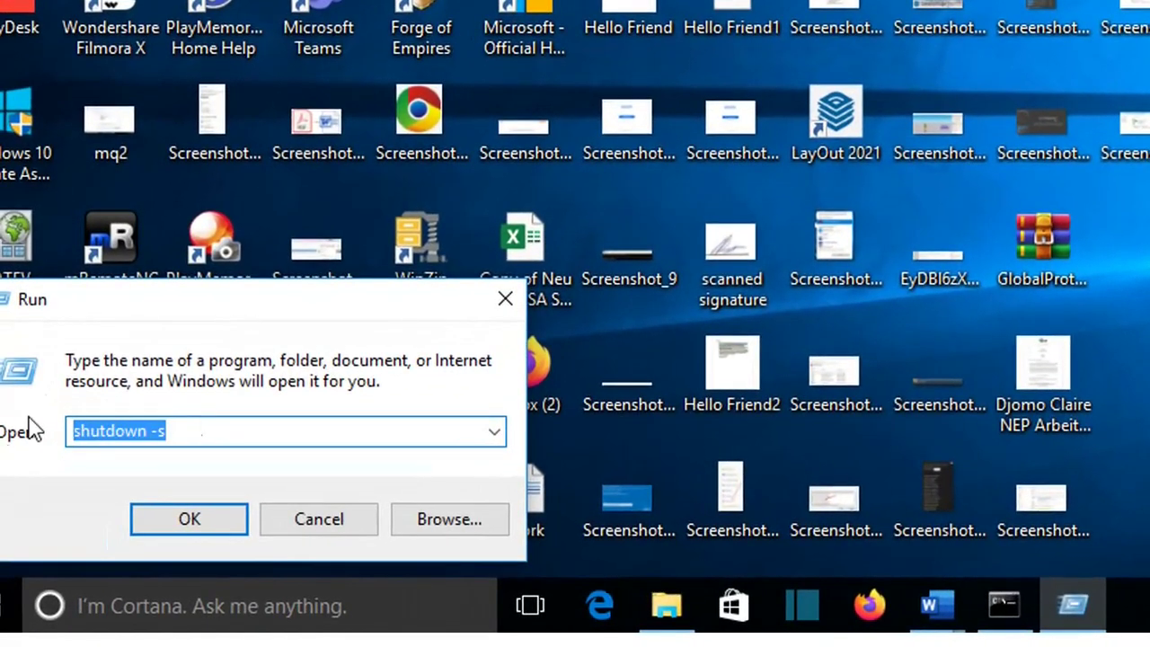
pyautogui.write('shutd')
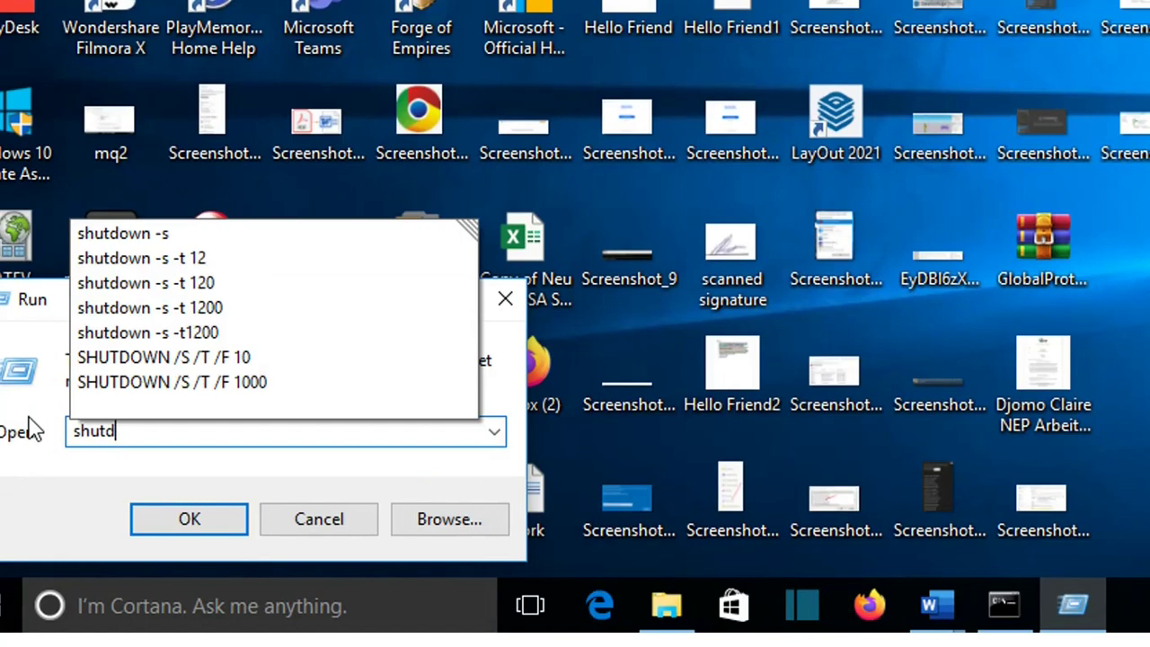
pyautogui.write('own -')
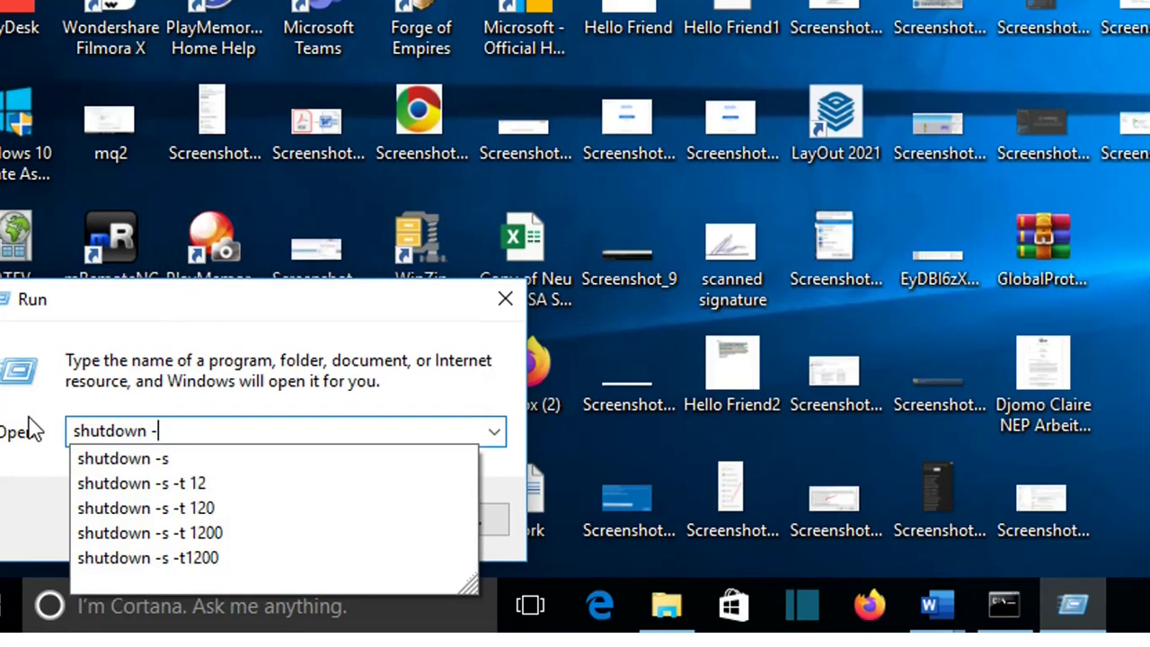
pyautogui.write('s -t')
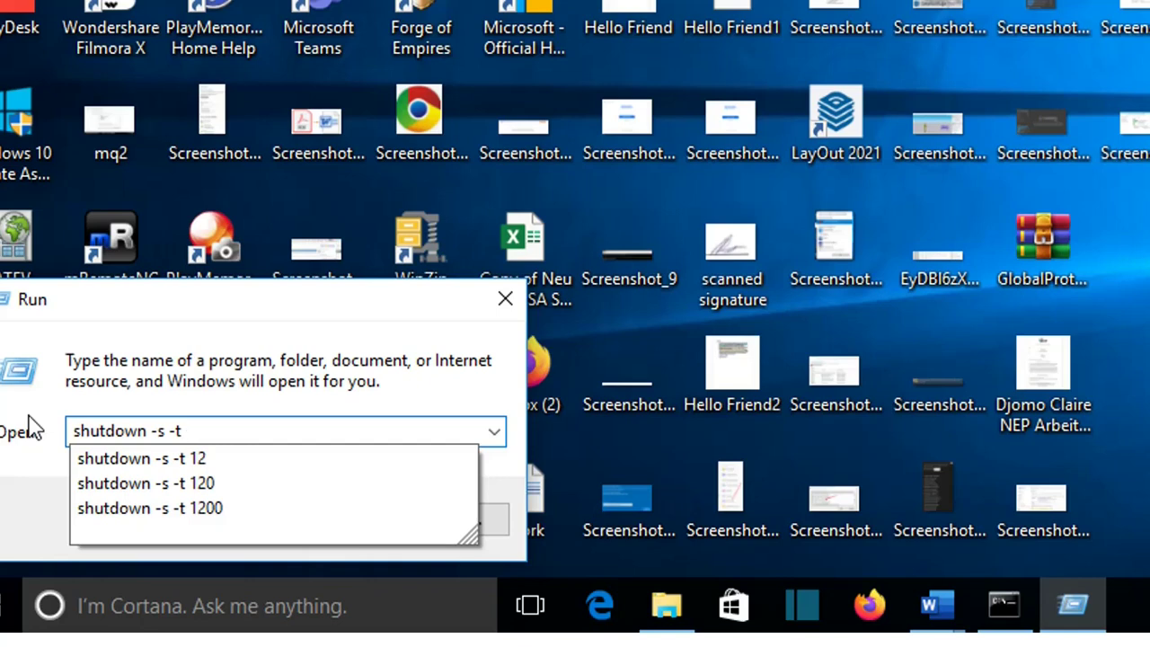
pyautogui.write('120')
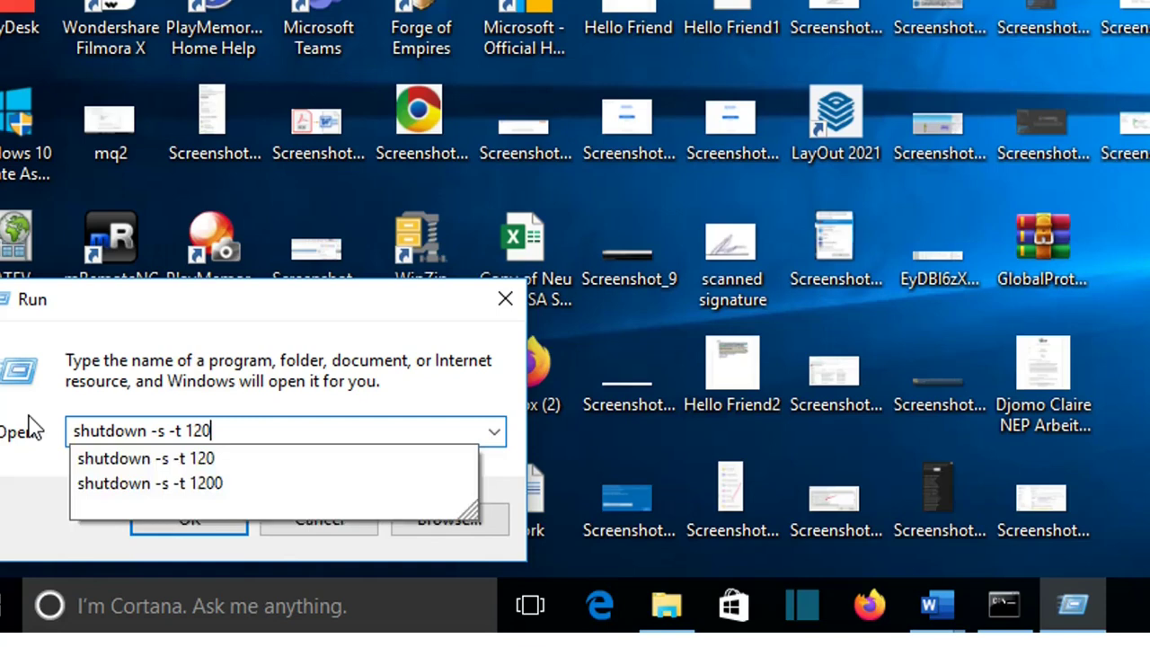
pyautogui.write('0')
pyautogui.click(167, 432)
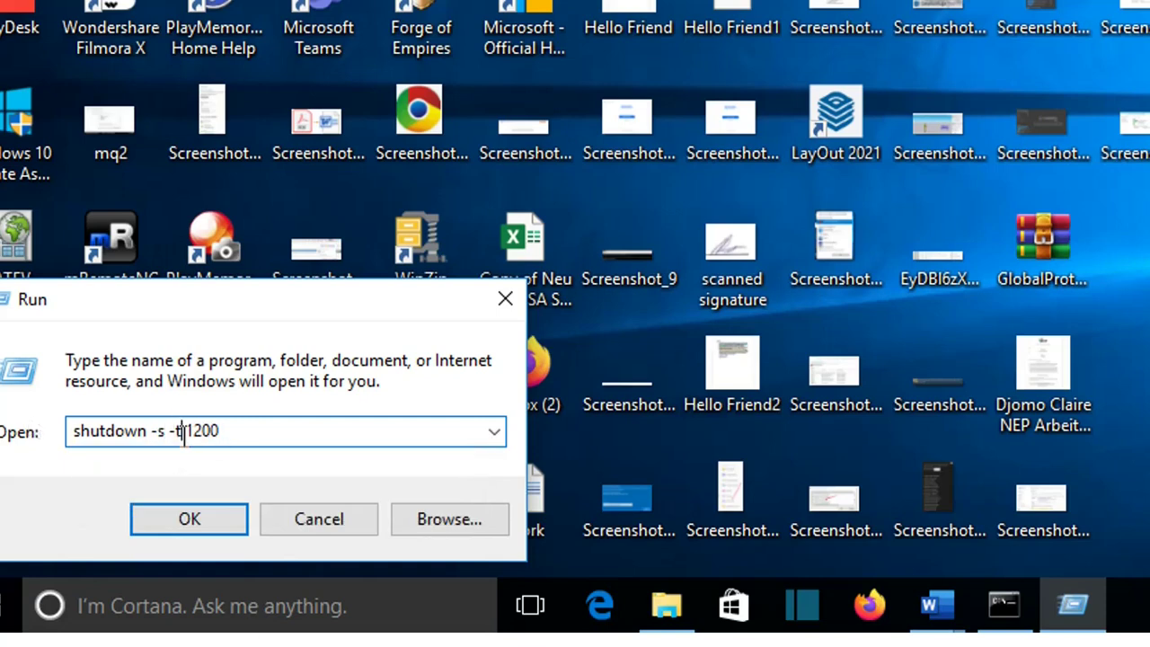
pyautogui.click(232, 432)
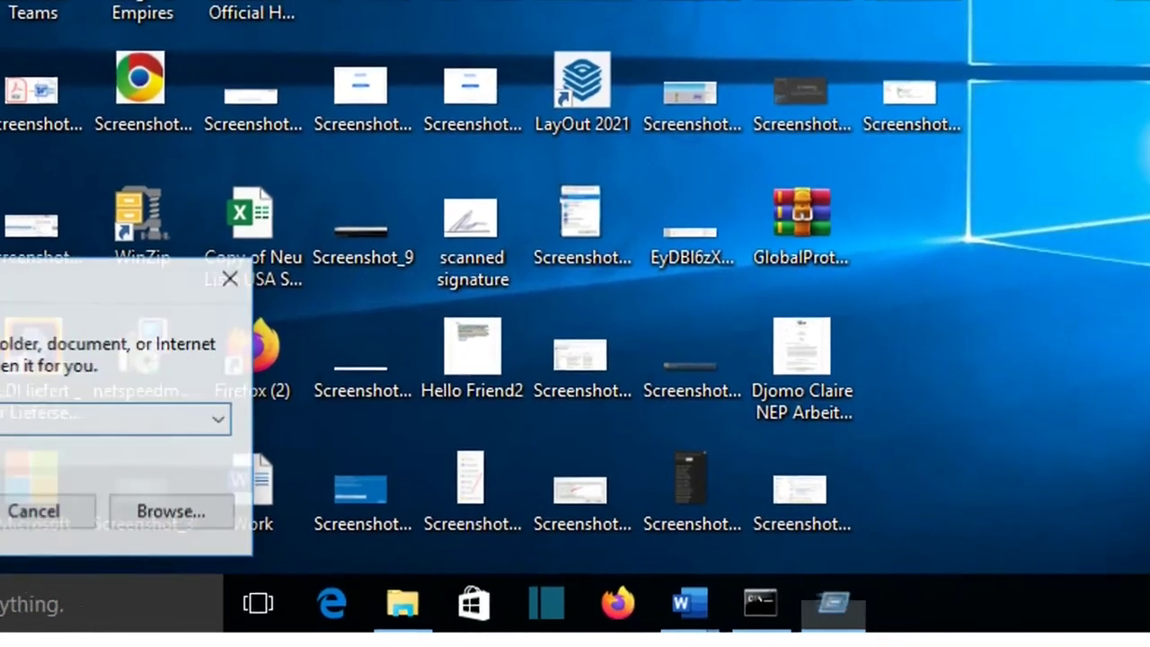
# Run the 1200-second shutdown, then cancel it with shutdown -a from a fresh Run dialog.
pyautogui.click(209, 531)
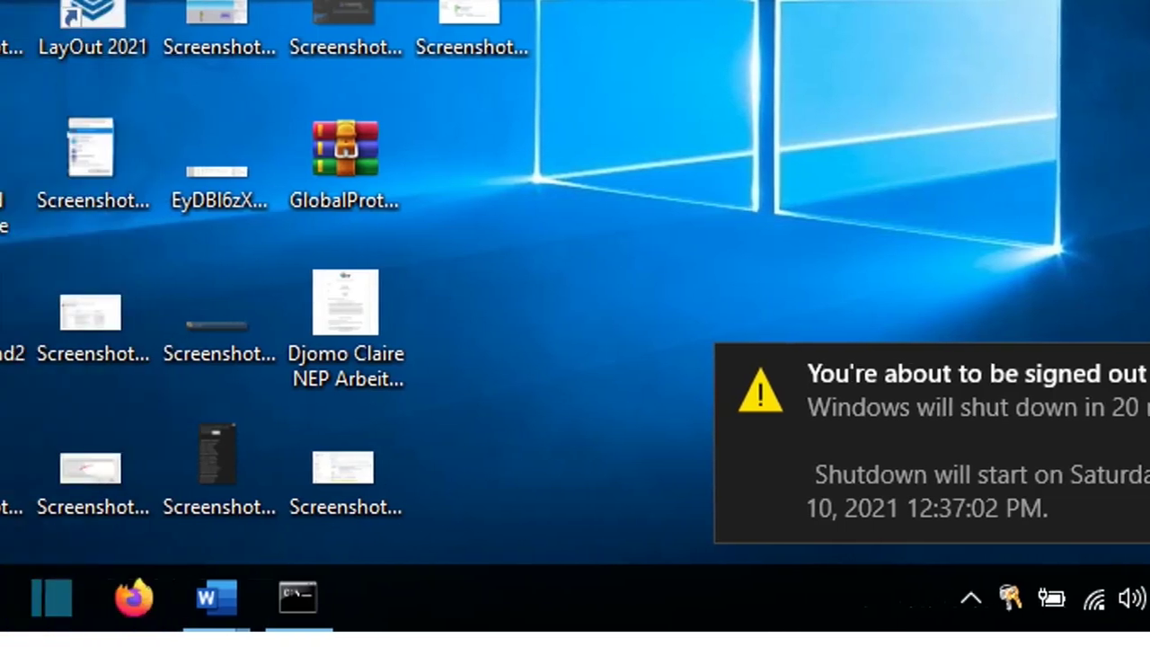
pyautogui.click(318, 621)
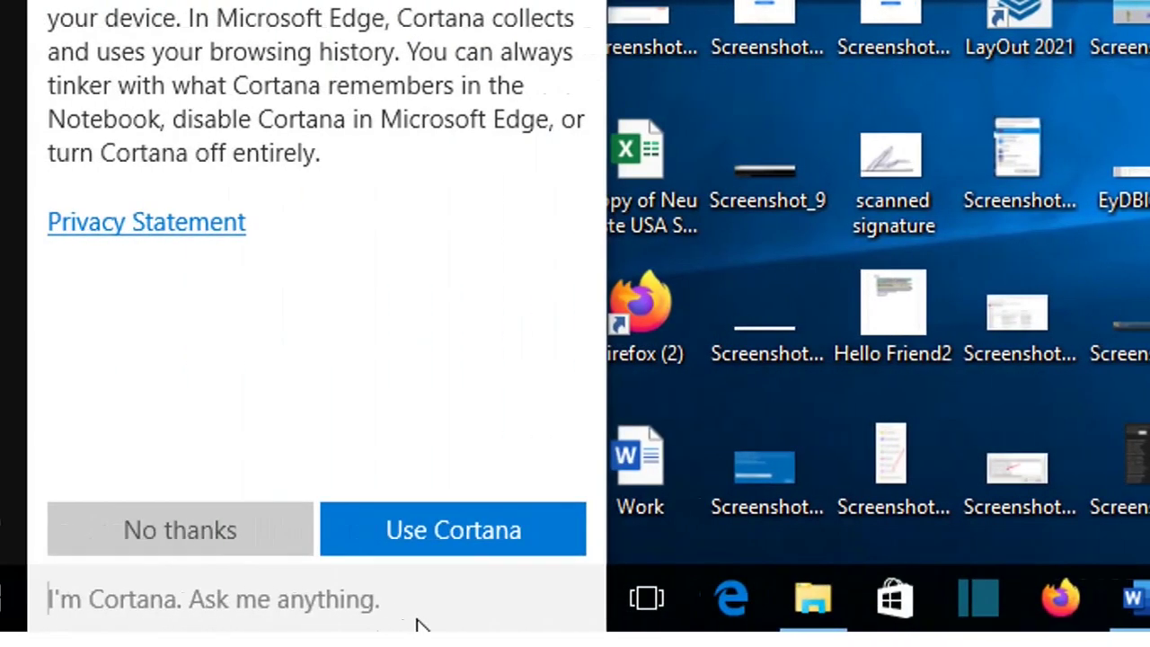
pyautogui.write('run')
pyautogui.press('Return')
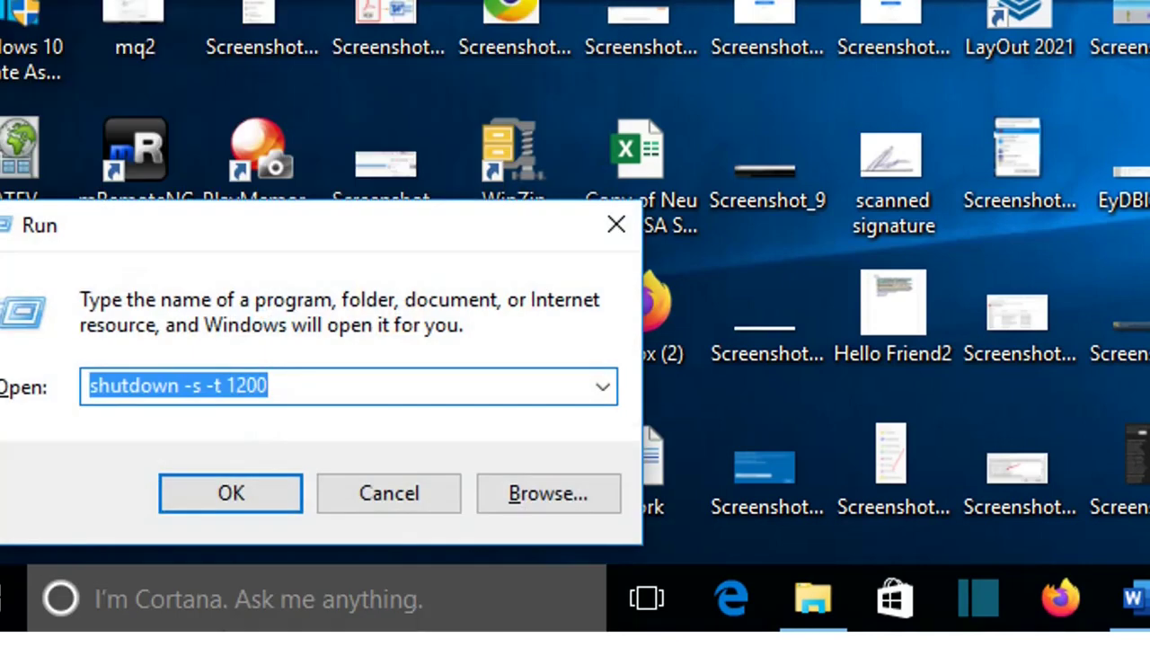
pyautogui.click(290, 385)
pyautogui.hotkey('ctrl', 'a')
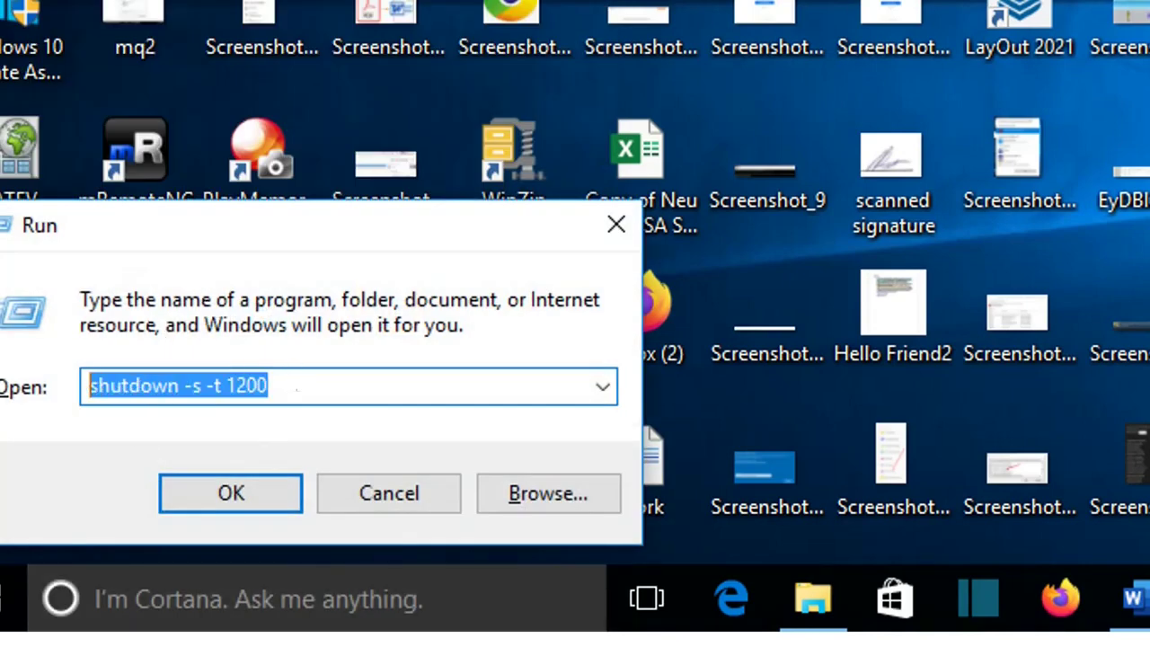
pyautogui.write('shutdown')
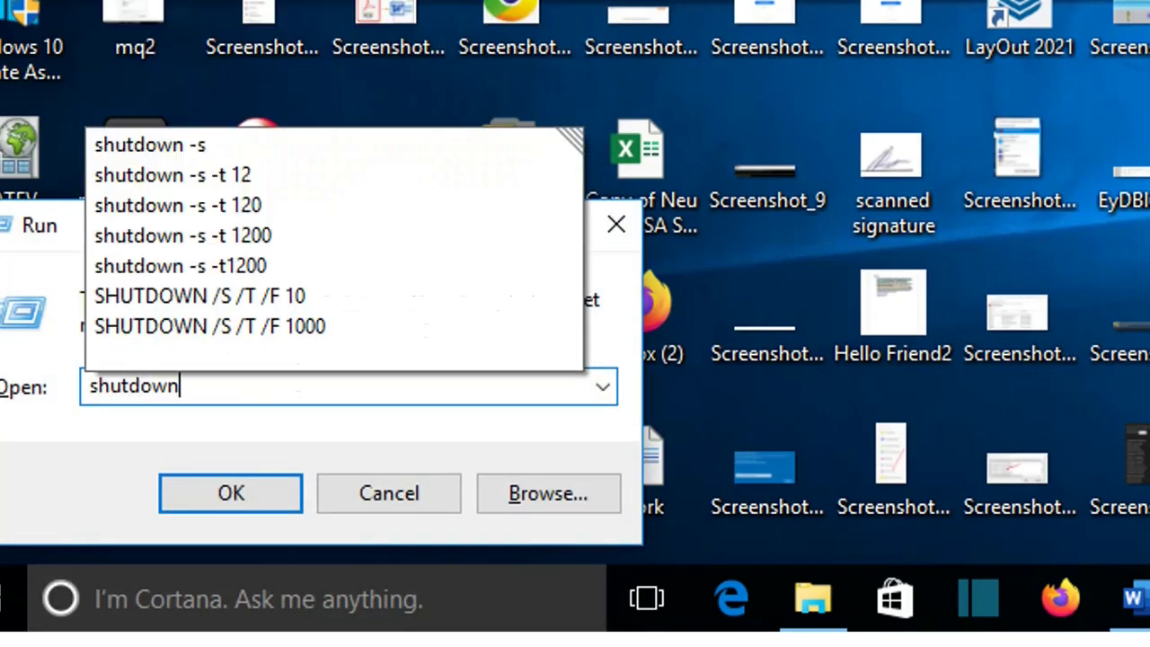
pyautogui.write(' -')
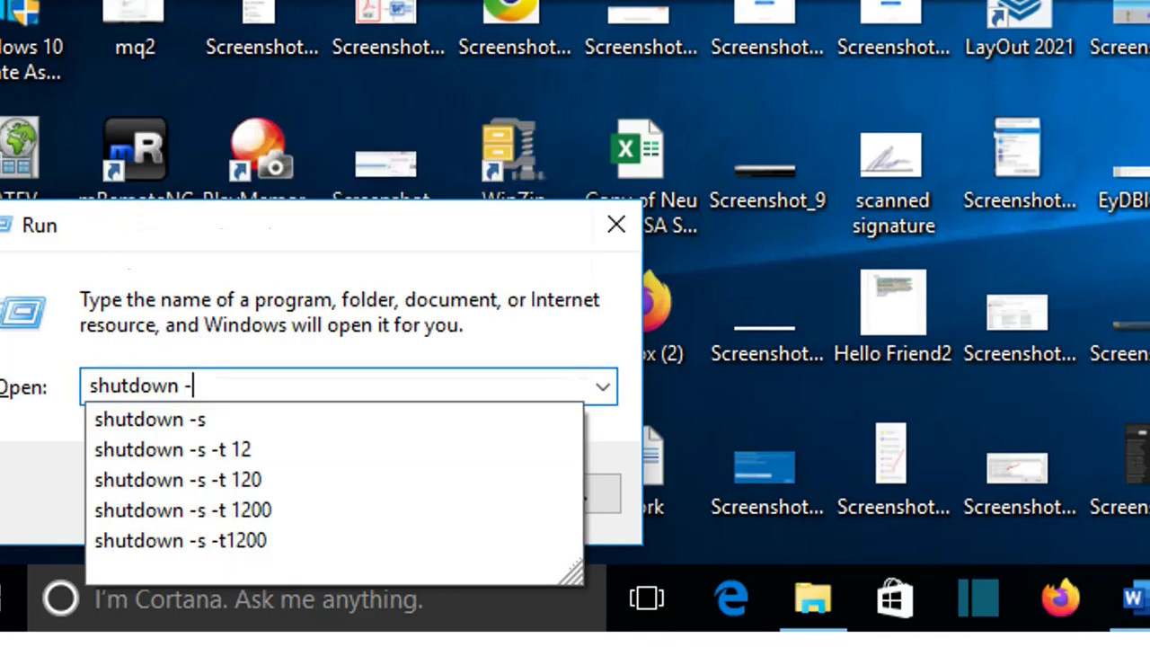
pyautogui.write('a')
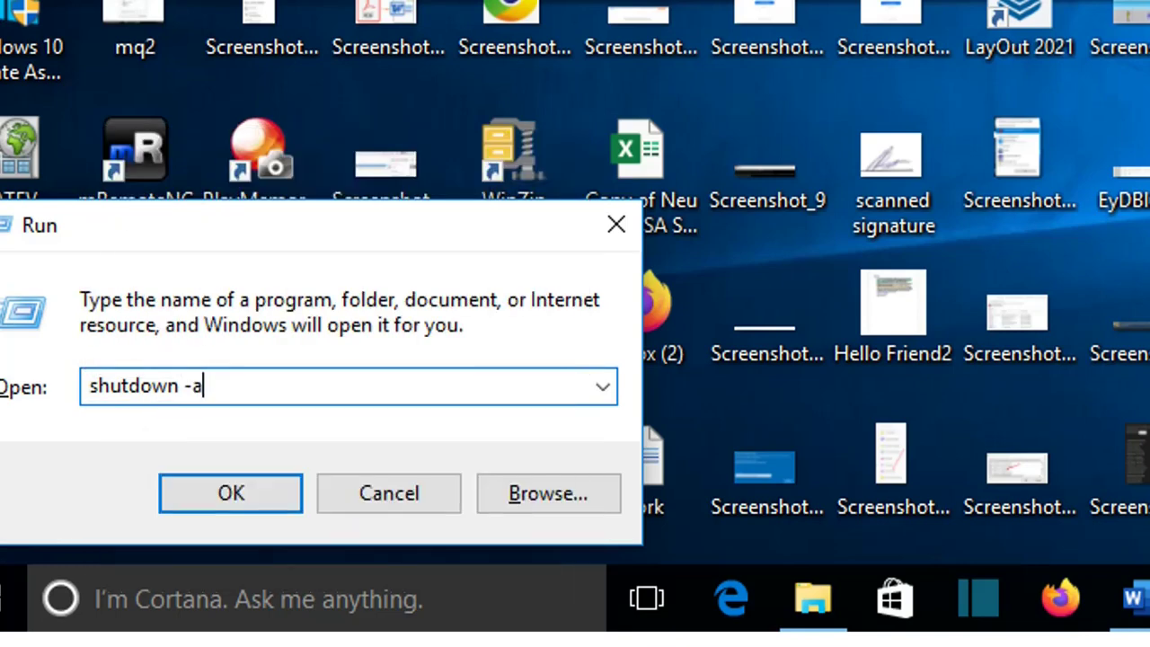
pyautogui.click(227, 497)
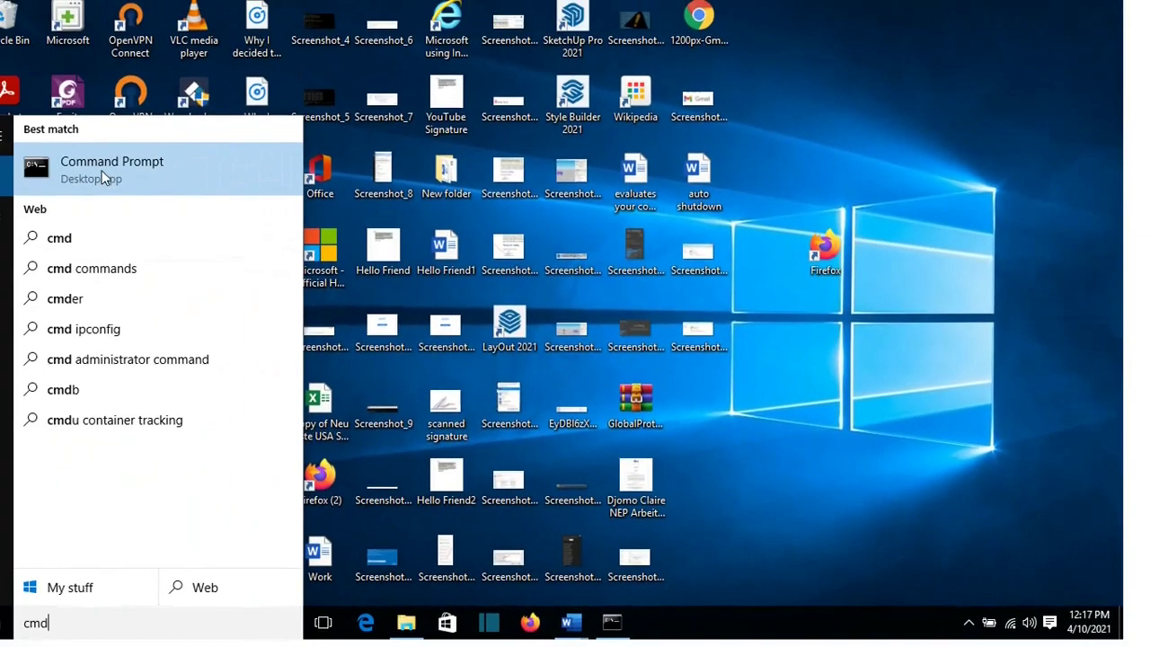
# Launch Command Prompt as administrator and run shutdown -s -t 1200.
pyautogui.rightClick(104, 175)
pyautogui.click(170, 190)
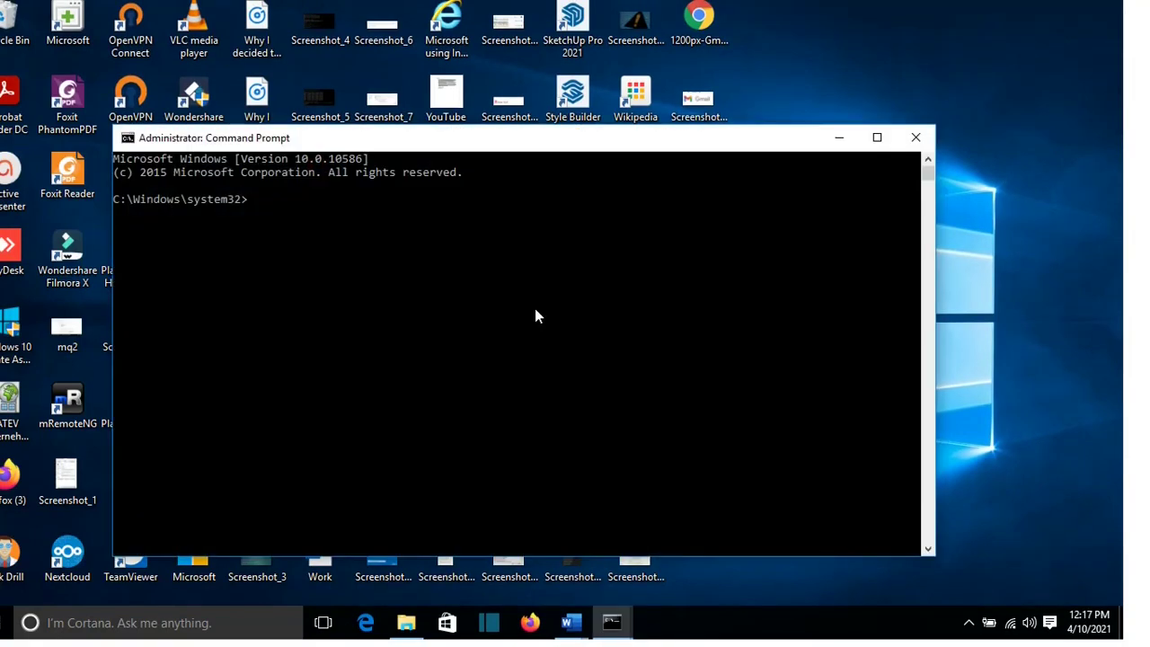
pyautogui.click(534, 309)
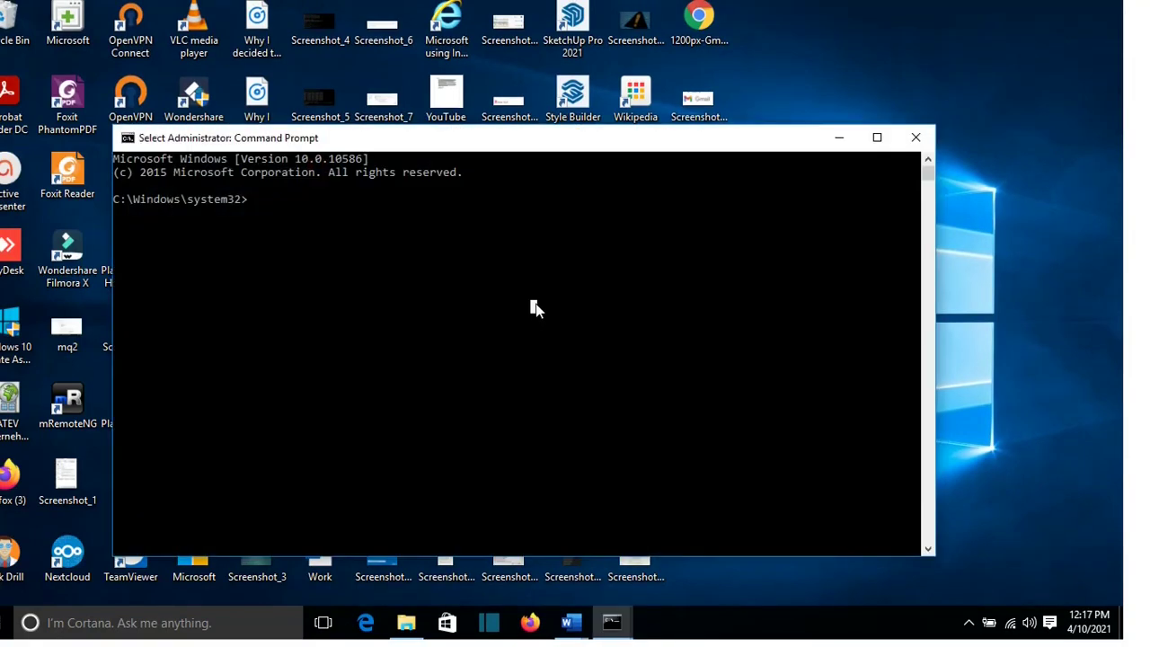
pyautogui.write('shutdown ')
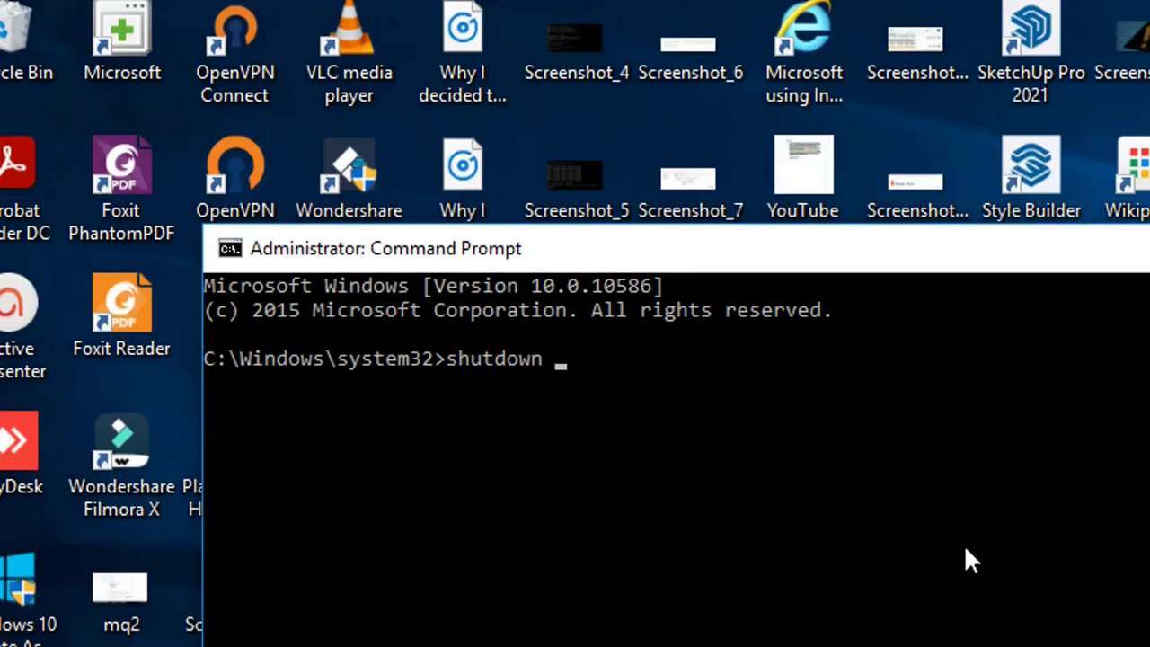
pyautogui.write('-s -t 120')
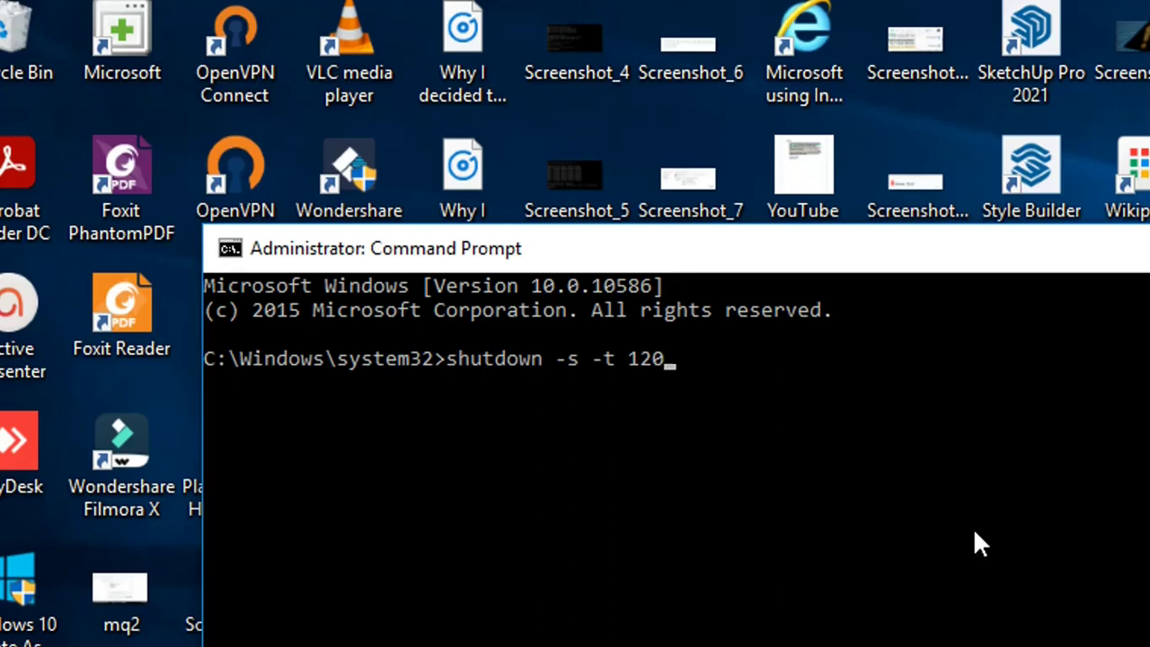
pyautogui.write('0')
pyautogui.press('Return')
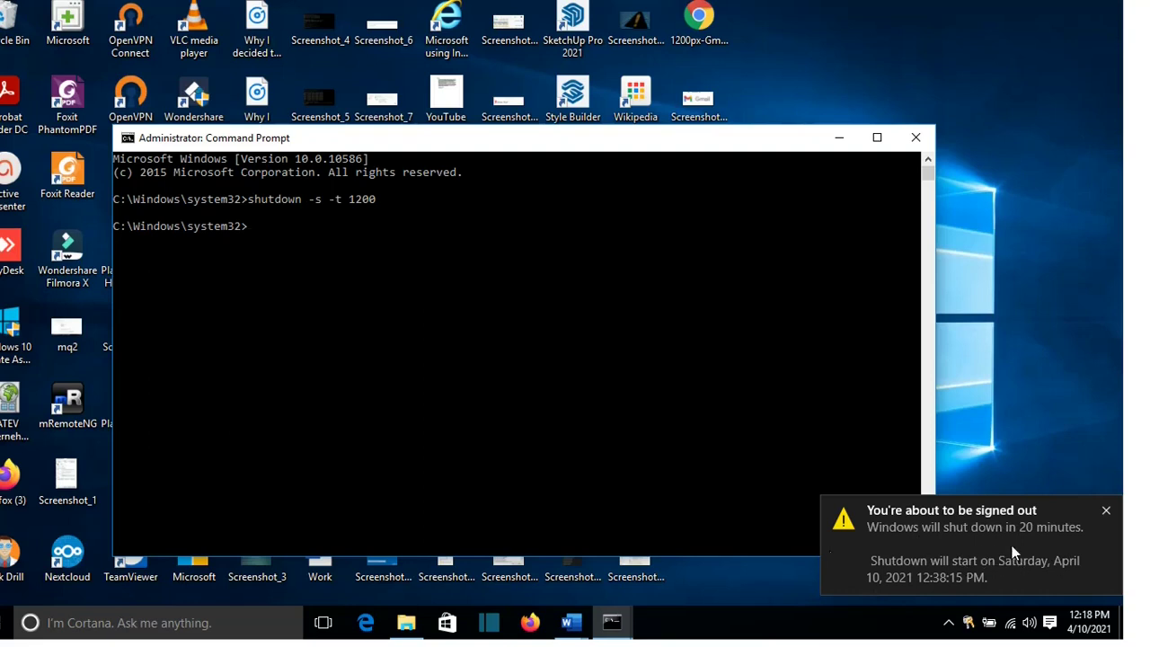
# Recall the previous command, edit it to shutdown -a, and run it to cancel the shutdown.
pyautogui.click(532, 381)
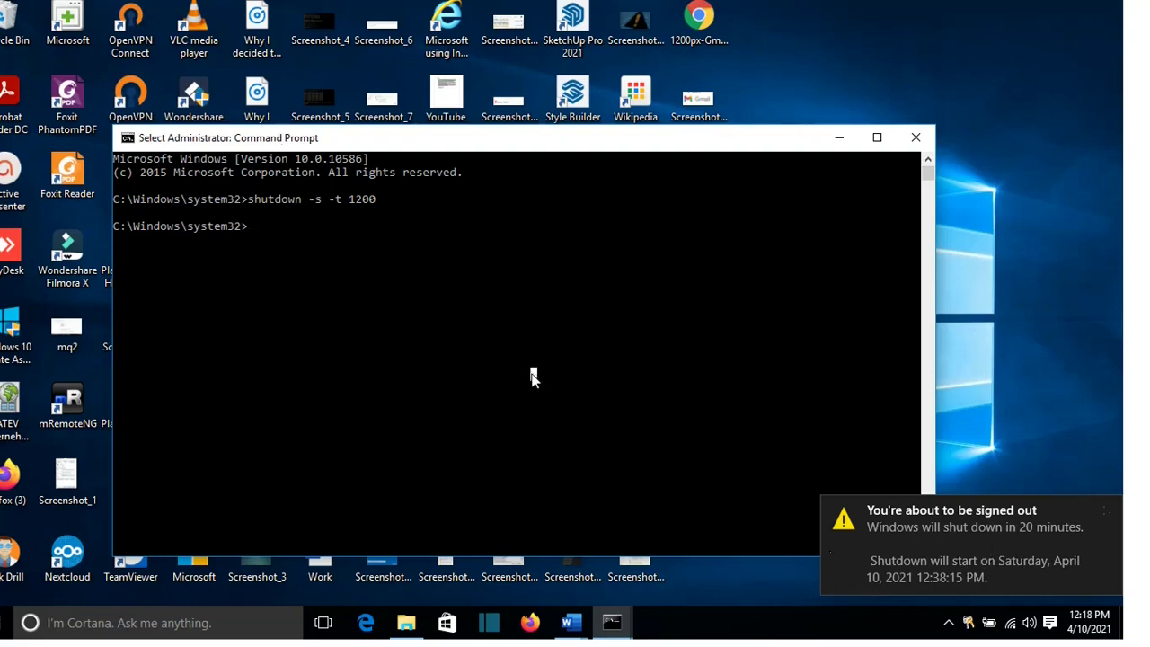
pyautogui.press('Up')
pyautogui.press('BackSpace')
pyautogui.press('BackSpace')
pyautogui.press('BackSpace')
pyautogui.press('BackSpace')
pyautogui.press('BackSpace')
pyautogui.press('BackSpace')
pyautogui.press('BackSpace')
pyautogui.press('BackSpace')
pyautogui.press('BackSpace')
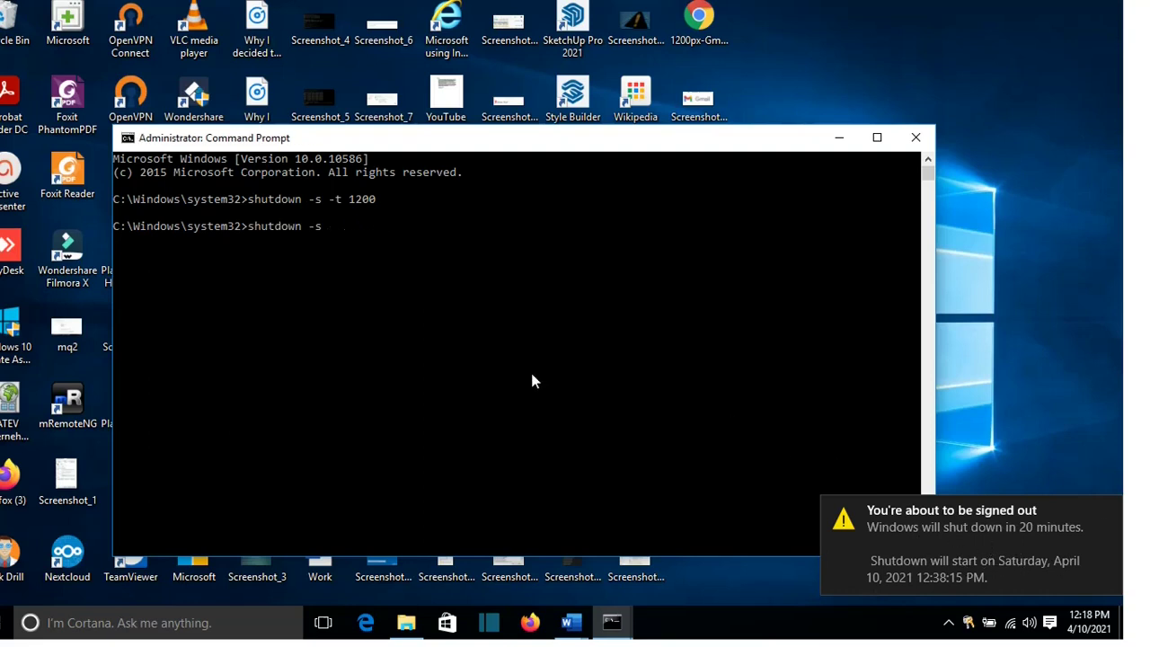
pyautogui.write('a')
pyautogui.press('Return')
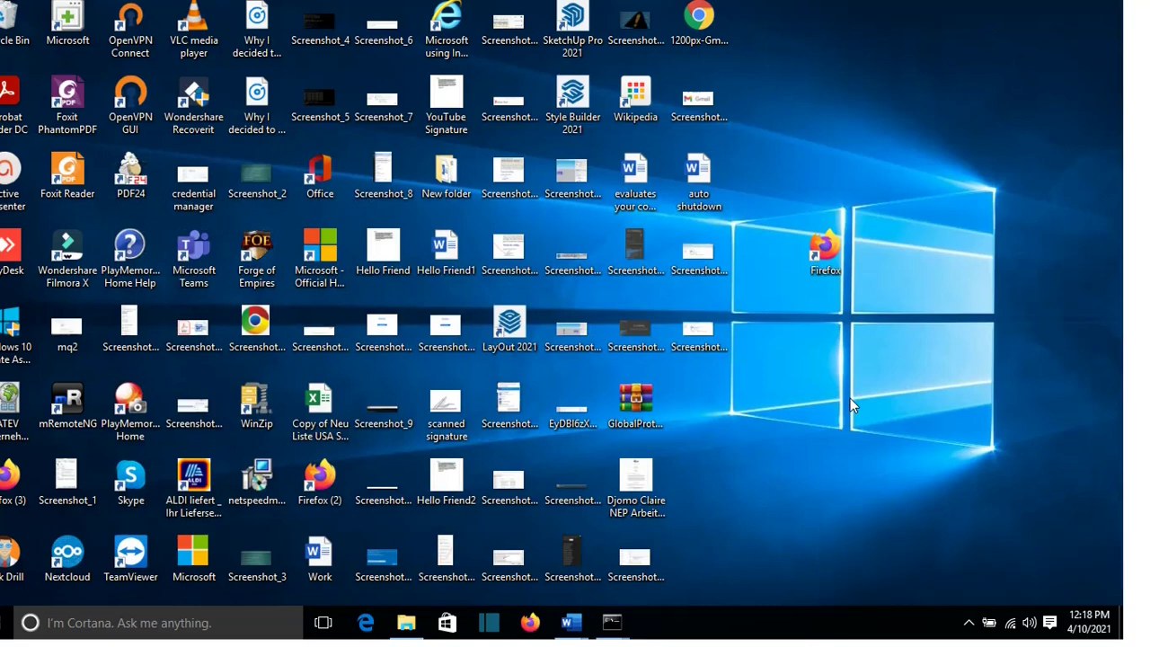
# Create a new desktop shortcut with location shutdown.exe -s -t 1200 and continue to naming.
pyautogui.rightClick(701, 388)
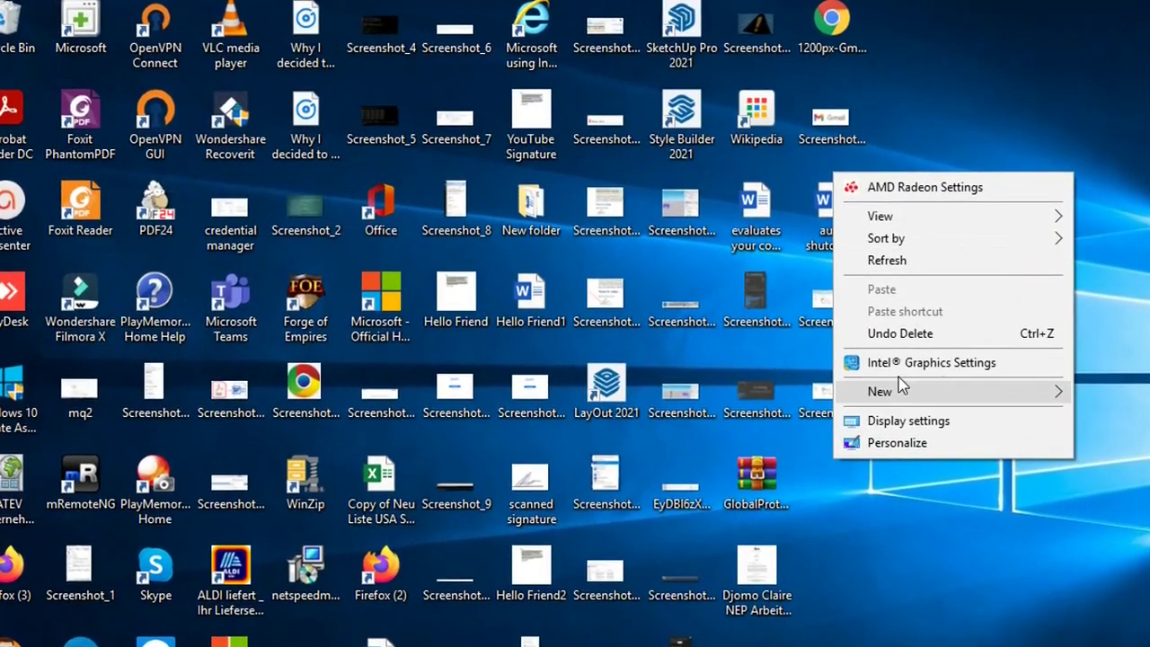
pyautogui.moveTo(758, 337)
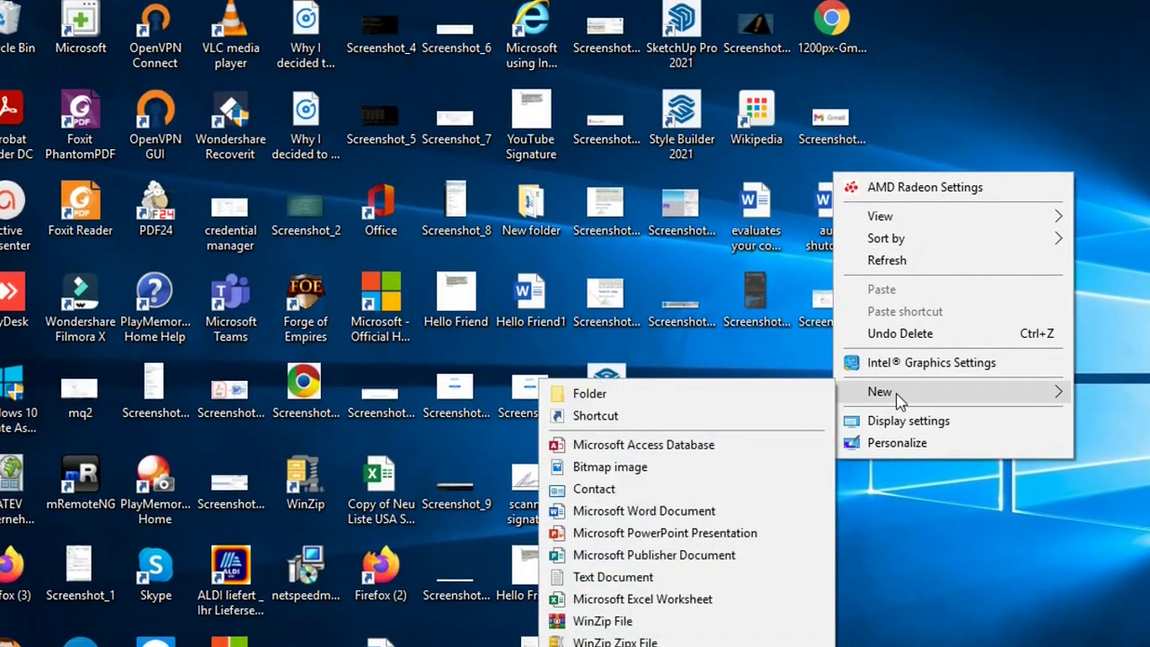
pyautogui.click(709, 418)
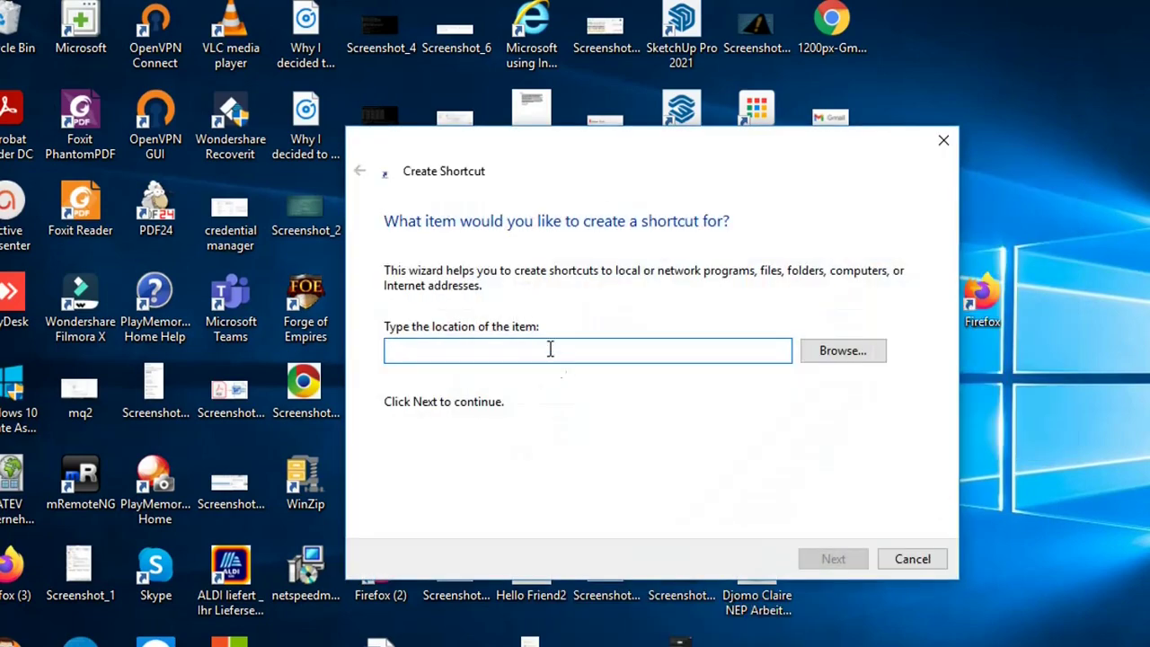
pyautogui.write('shu')
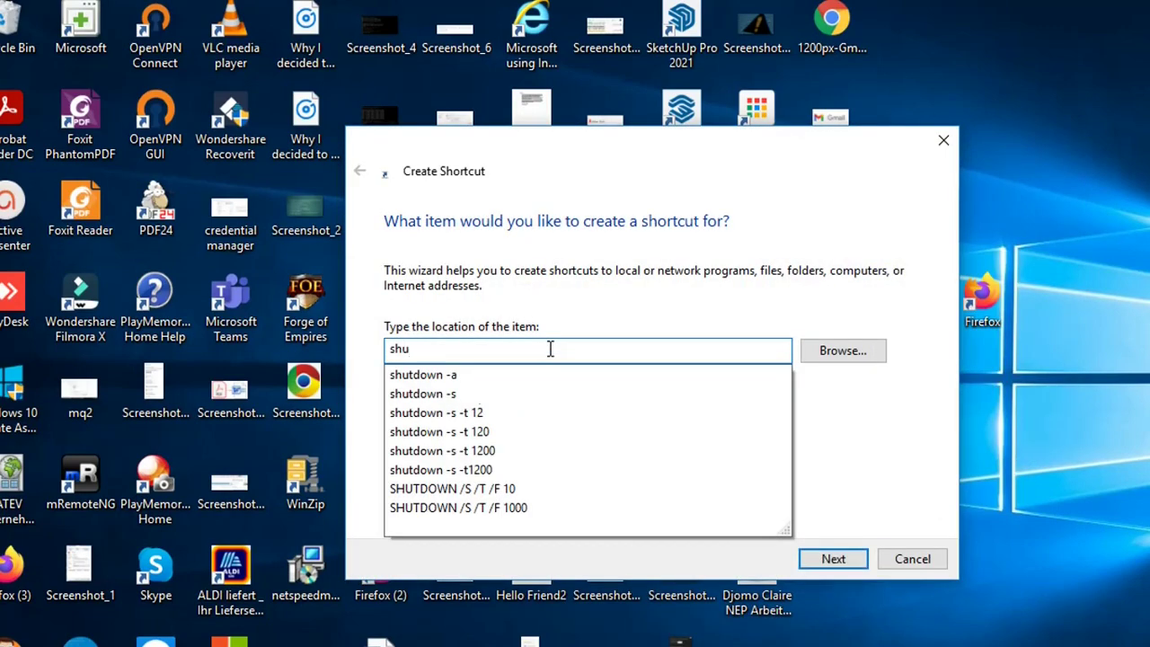
pyautogui.write('tdow')
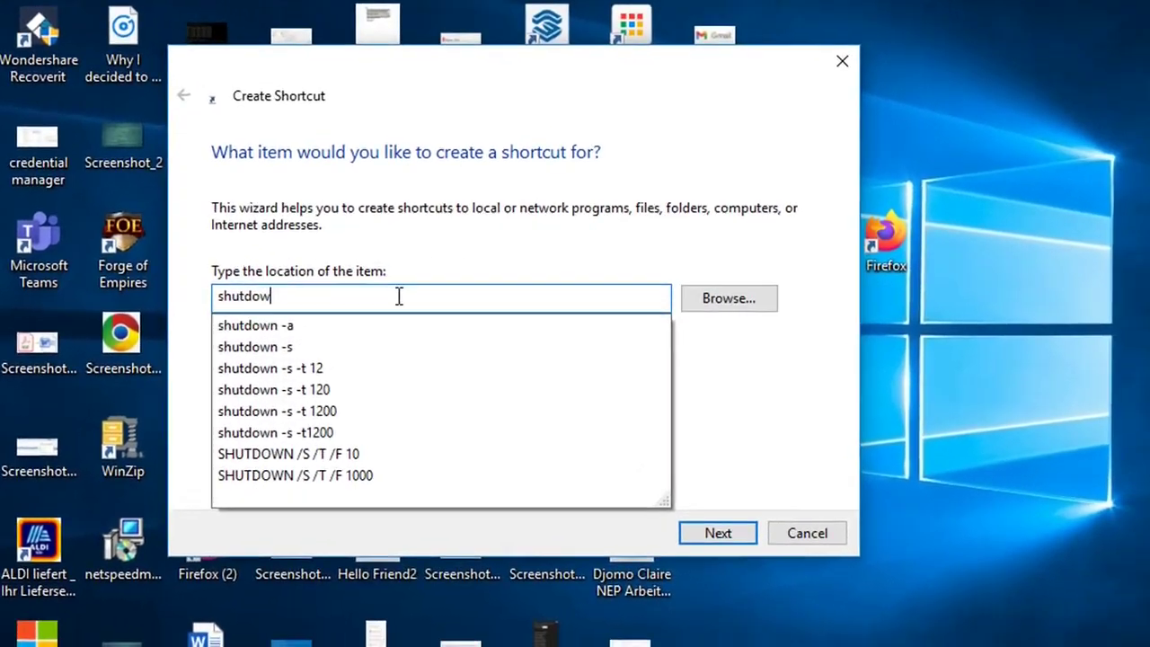
pyautogui.write('n.')
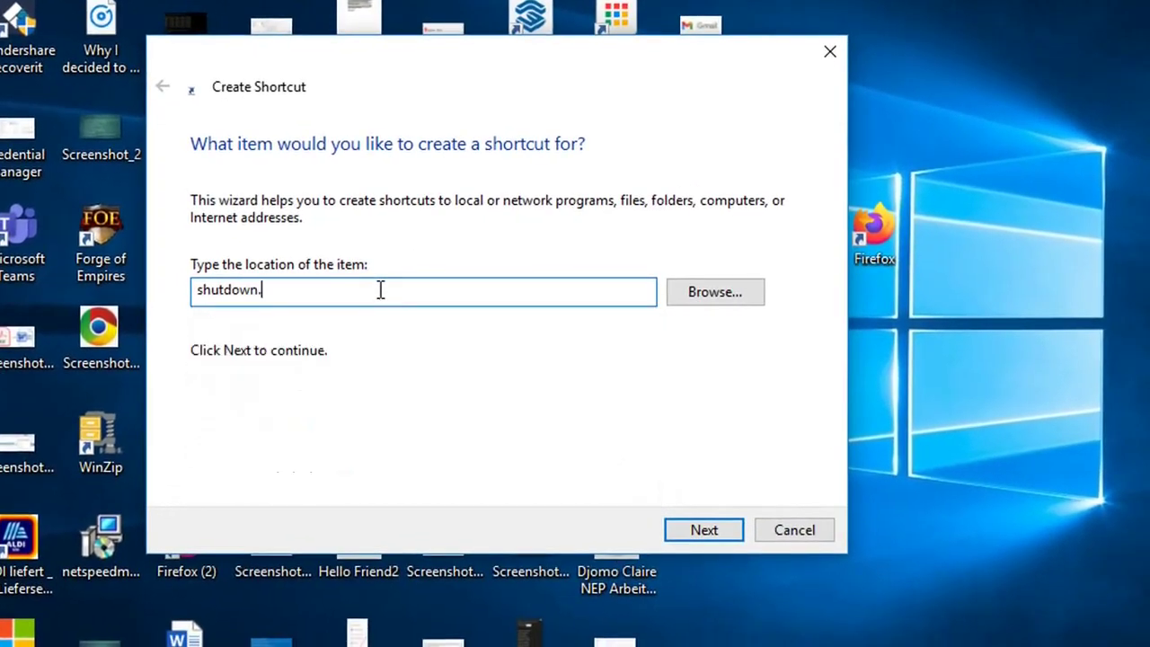
pyautogui.write('exe s')
pyautogui.press('BackSpace')
pyautogui.write('-s -t 100')
pyautogui.press('BackSpace')
pyautogui.press('BackSpace')
pyautogui.write('200')
pyautogui.click(685, 537)
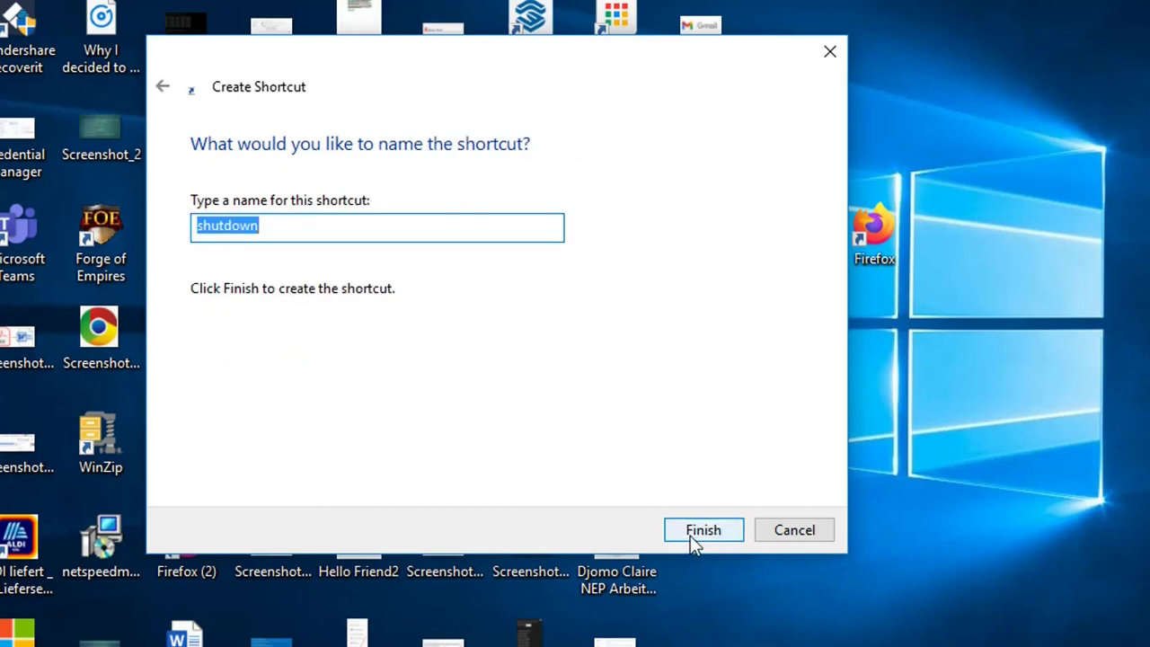
# Finish the 'shutdown' shortcut, run it to start the 20-minute timer, and dismiss the warning.
pyautogui.click(692, 537)
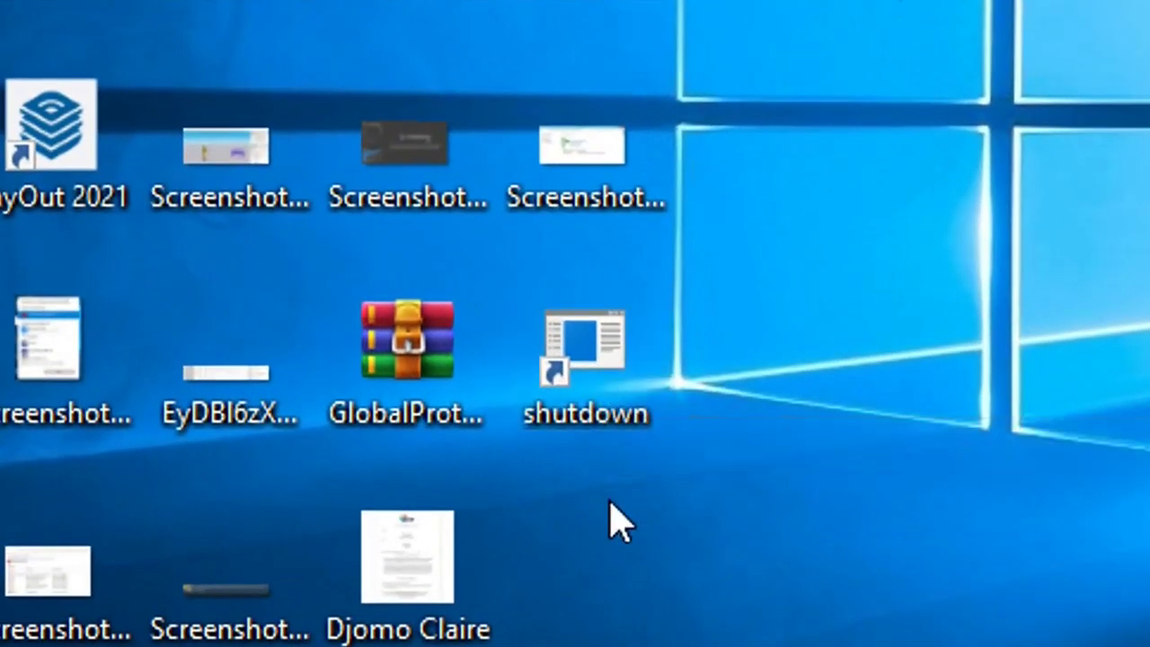
pyautogui.doubleClick(592, 386)
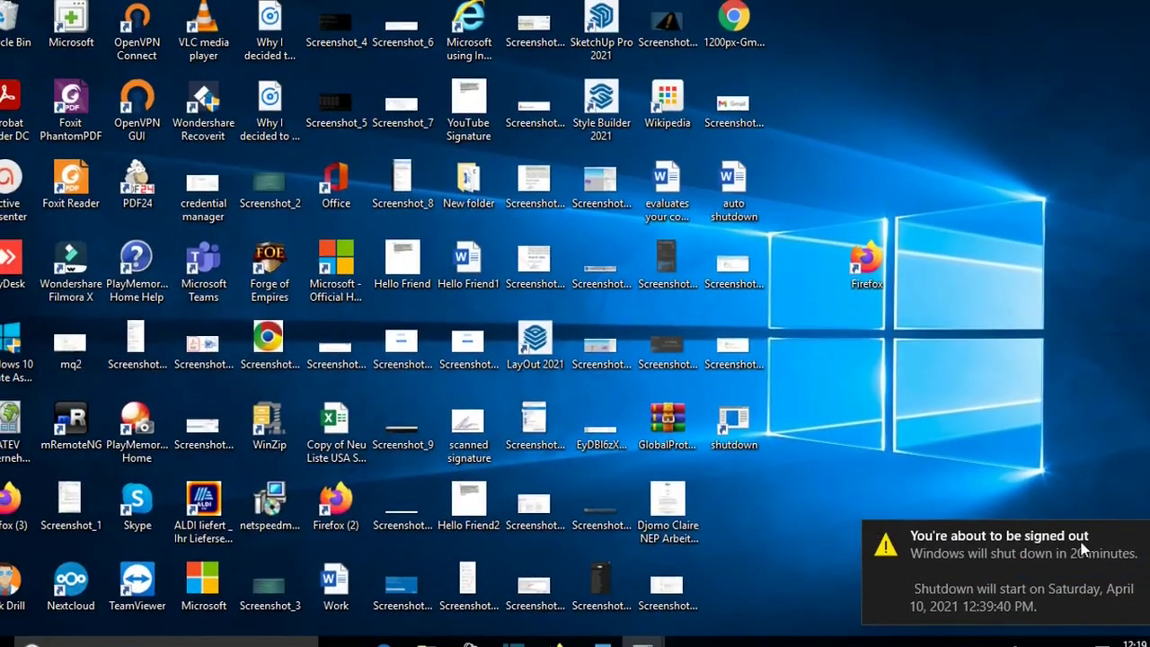
pyautogui.click(1007, 557)
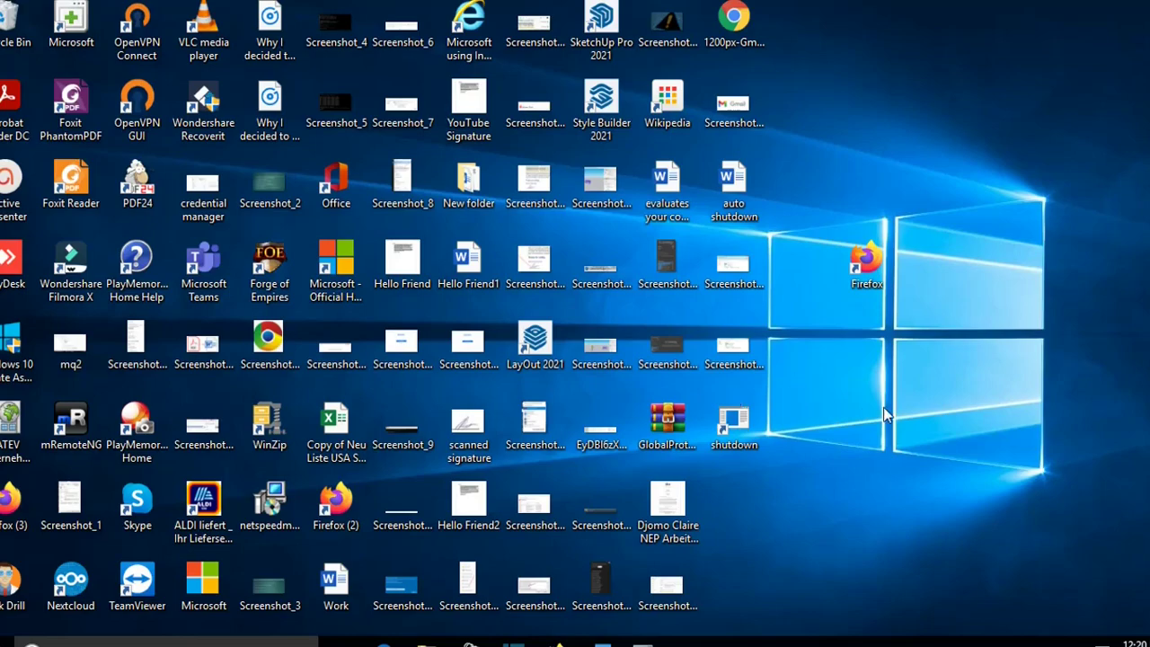
# Start a second desktop shortcut with location shutdown.exe -a.
pyautogui.rightClick(882, 406)
pyautogui.moveTo(903, 356)
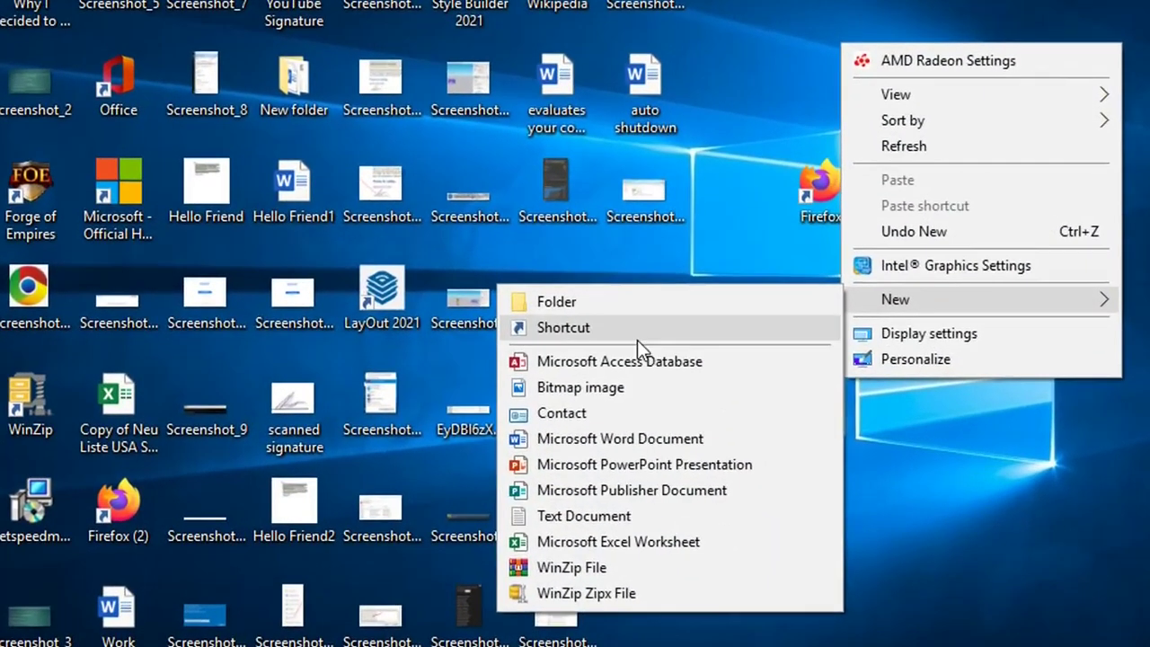
pyautogui.click(637, 337)
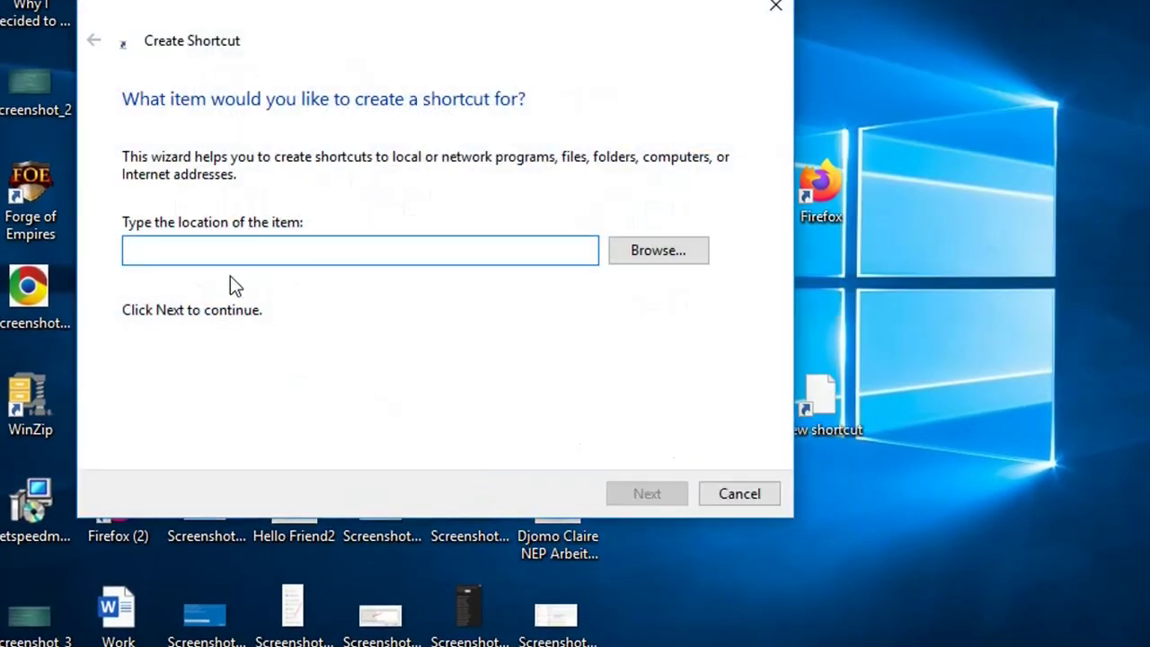
pyautogui.write('shutod')
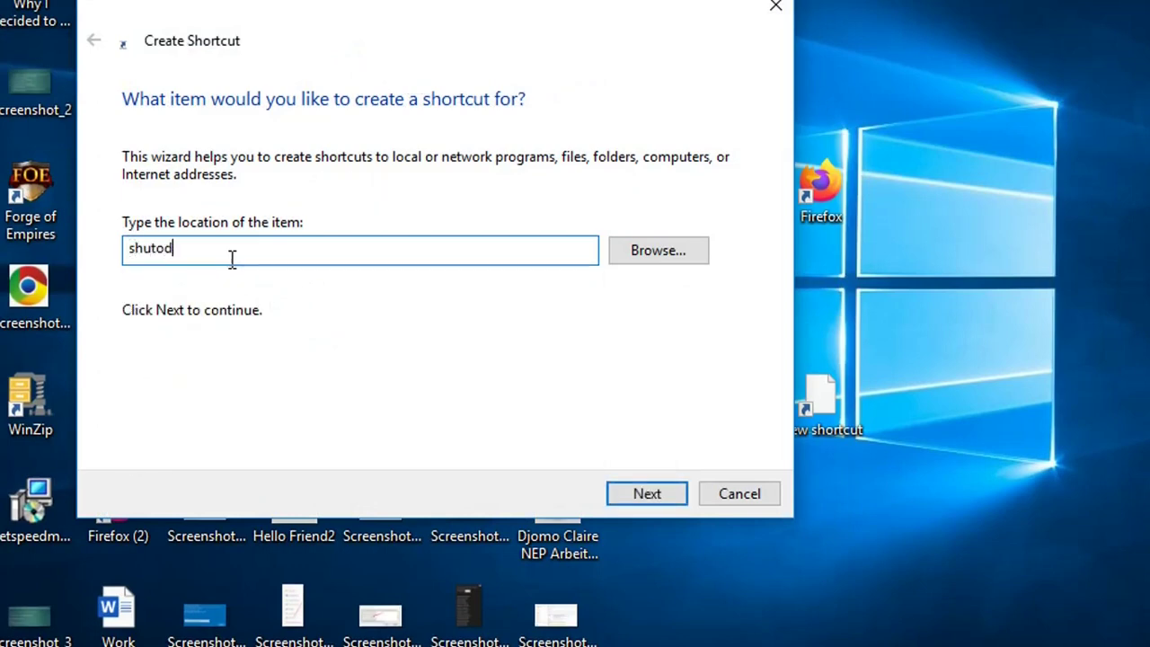
pyautogui.press('BackSpace')
pyautogui.press('BackSpace')
pyautogui.write('down')
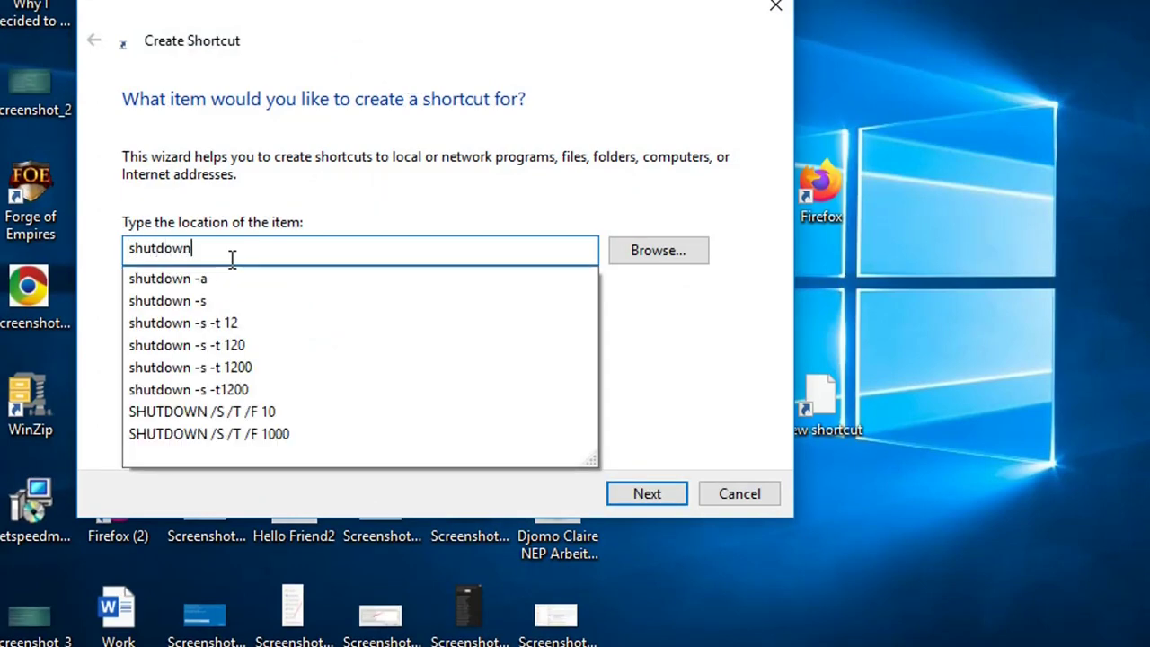
pyautogui.write('.exe ')
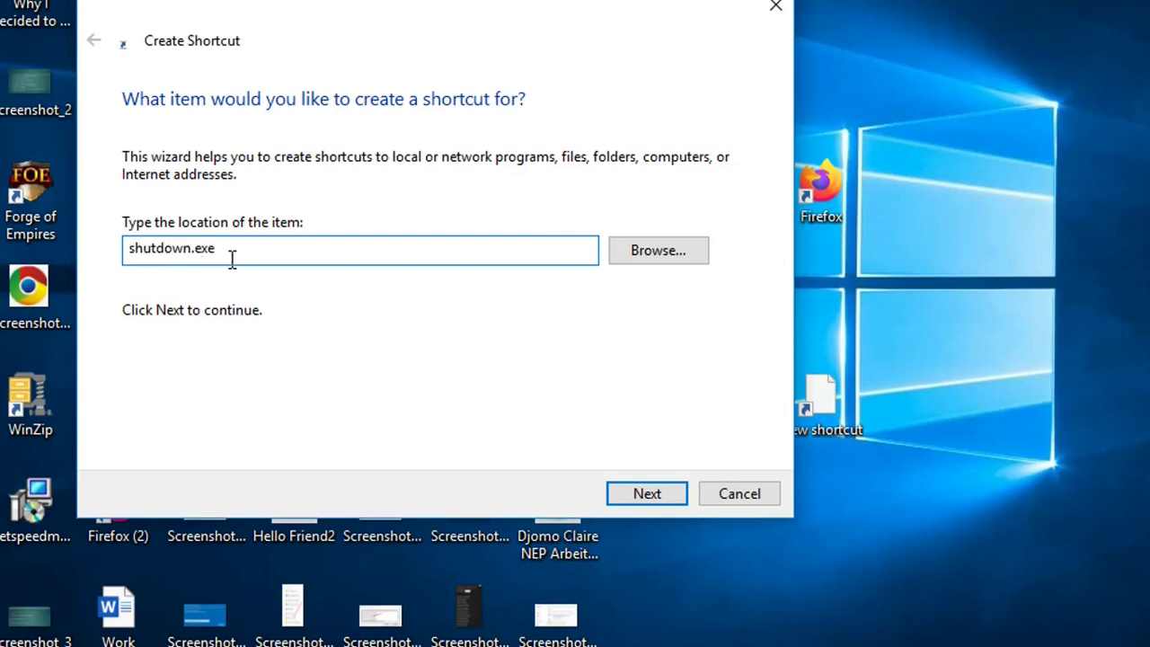
pyautogui.write('-a')
pyautogui.click(636, 501)
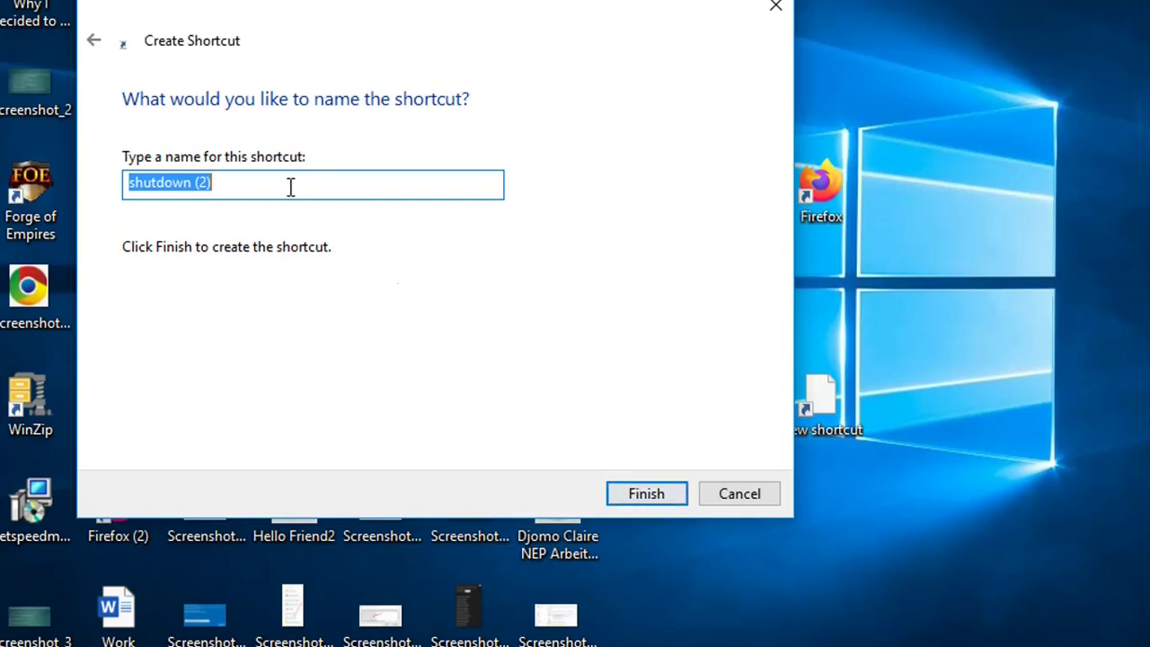
# Name it 'shutdown abort', finish it, and place it beside the shutdown shortcut.
pyautogui.click(234, 186)
pyautogui.press('BackSpace')
pyautogui.press('BackSpace')
pyautogui.press('BackSpace')
pyautogui.press('BackSpace')
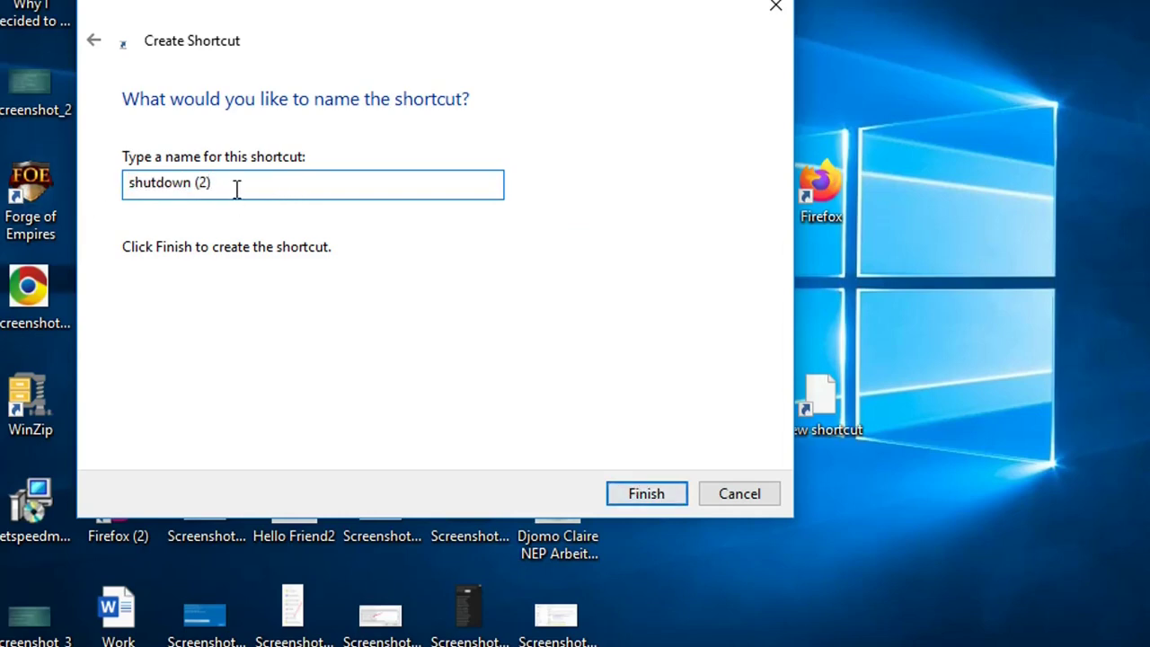
pyautogui.write('abort')
pyautogui.click(646, 492)
pyautogui.moveTo(824, 449); pyautogui.dragTo(747, 399)
# Run the 'shutdown abort' shortcut to cancel the scheduled shutdown.
pyautogui.doubleClick(730, 416)
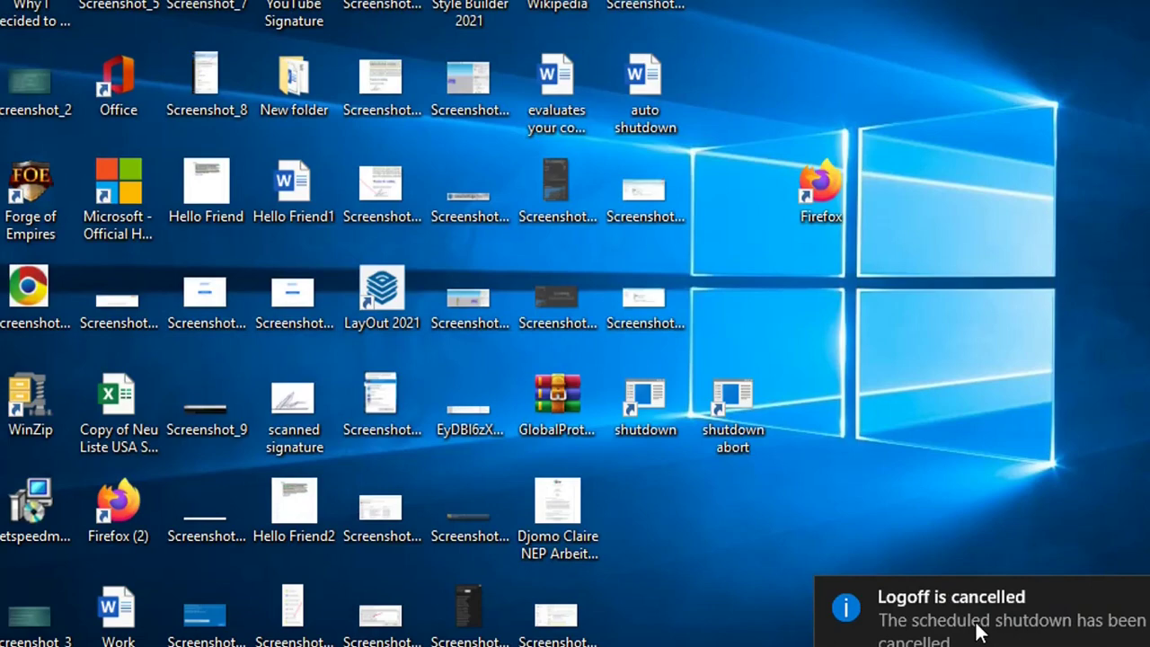
pyautogui.click(727, 405)
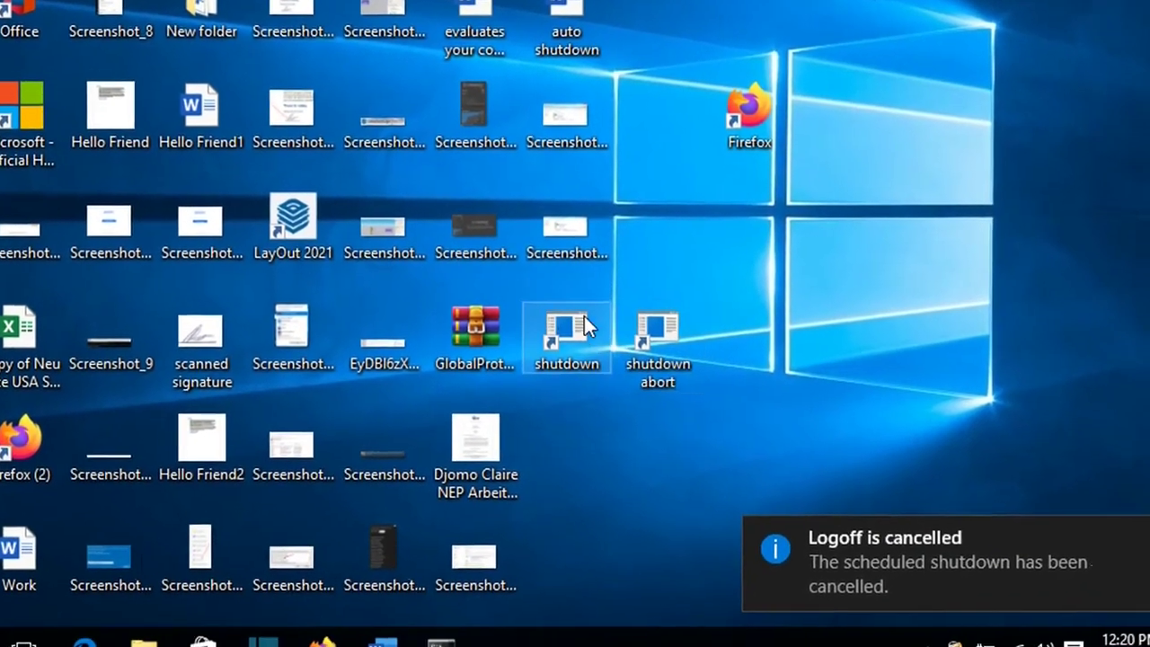
# Give the 'shutdown' shortcut the red power icon from shell32.dll and apply it.
pyautogui.rightClick(585, 334)
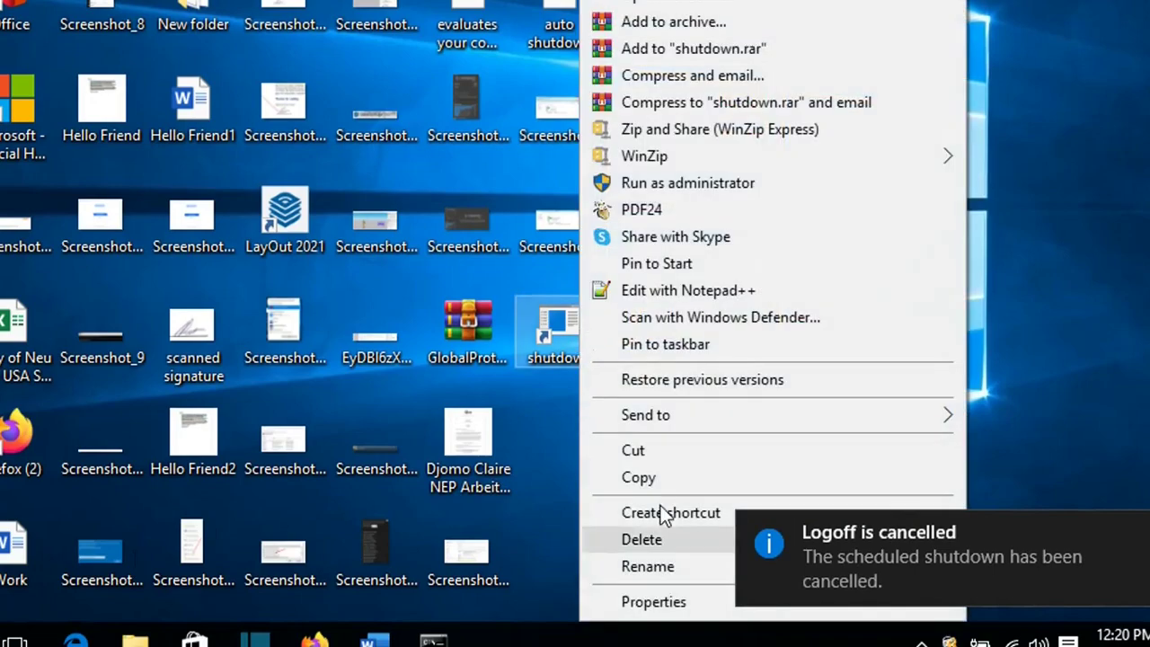
pyautogui.click(661, 610)
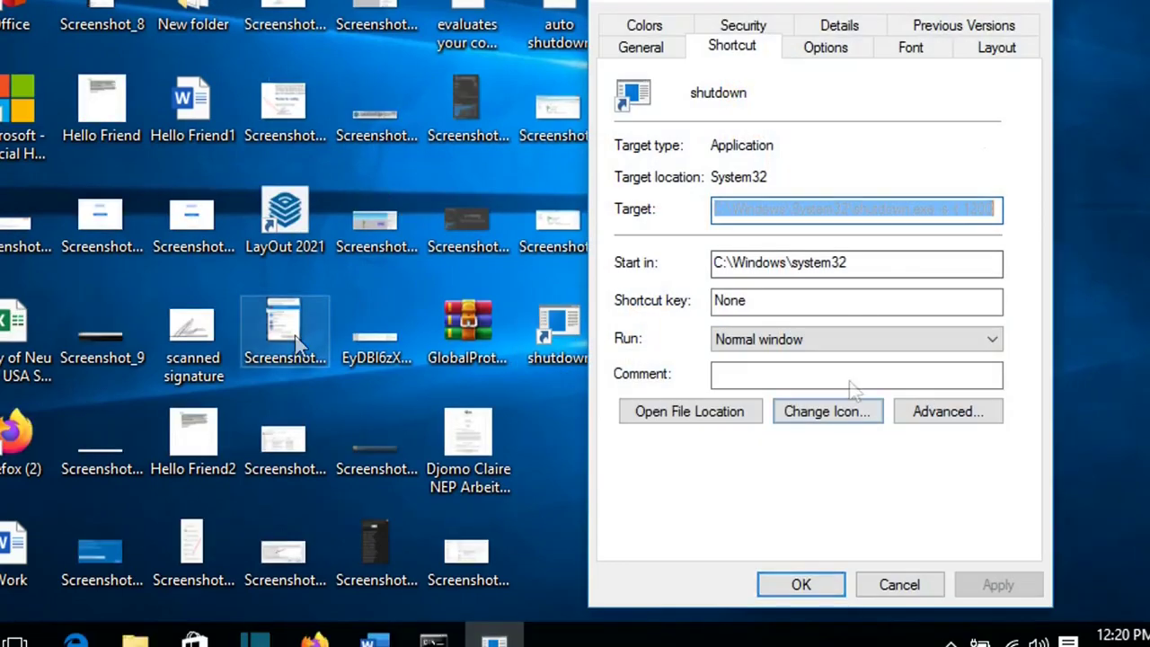
pyautogui.click(828, 413)
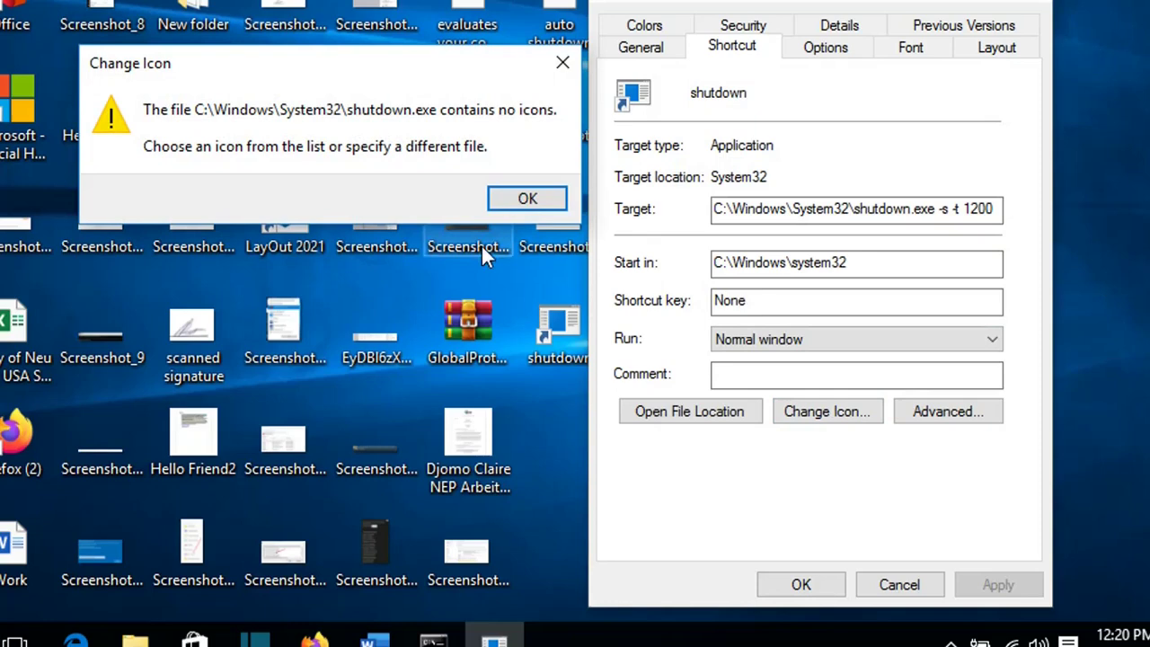
pyautogui.click(530, 205)
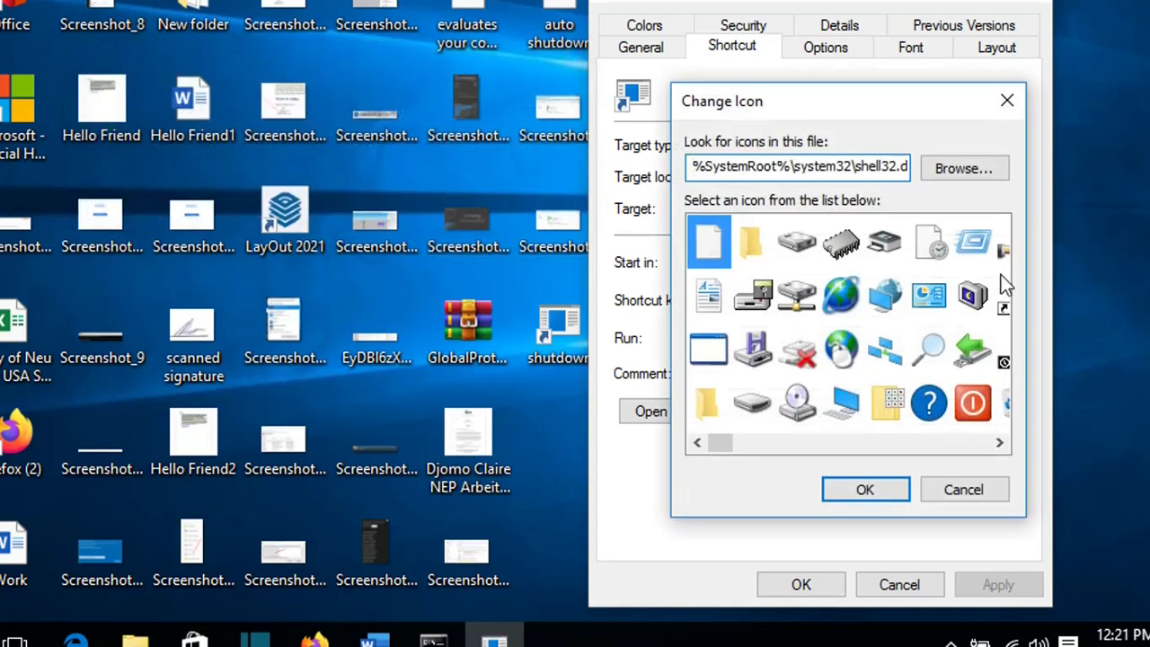
pyautogui.click(970, 415)
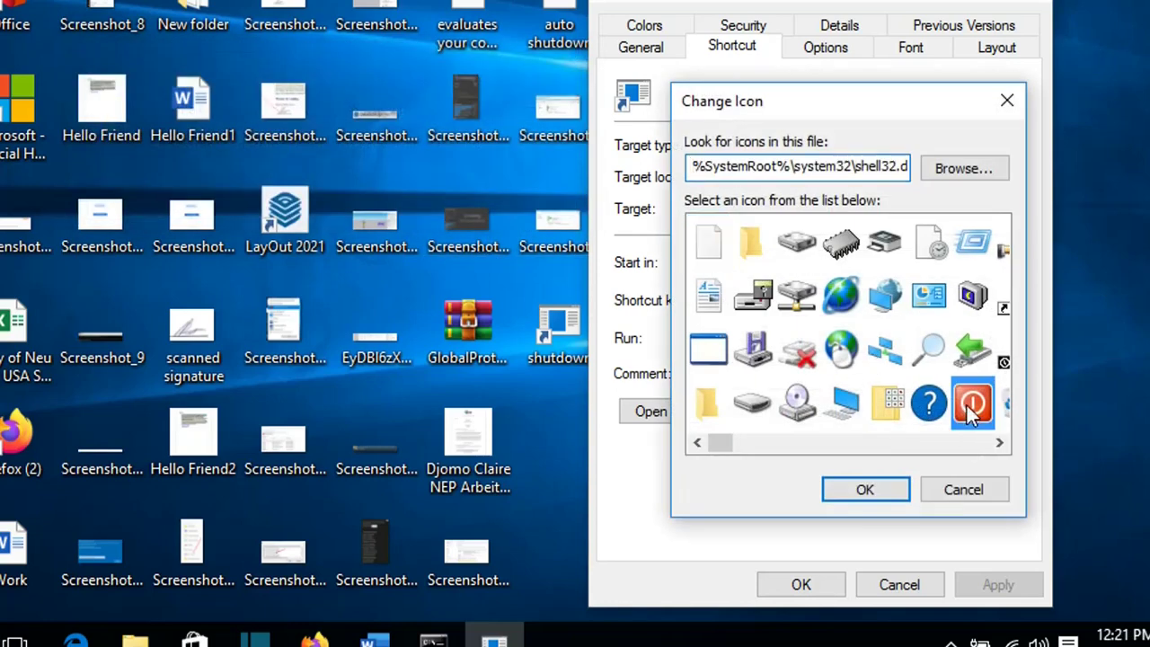
pyautogui.click(867, 491)
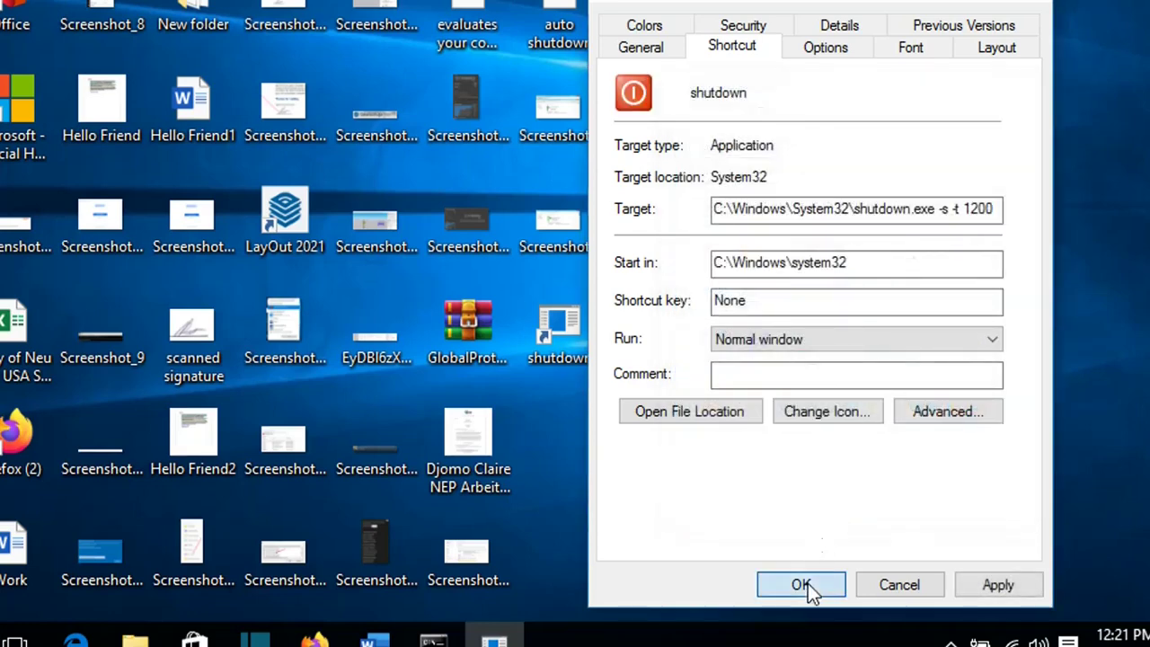
pyautogui.click(995, 584)
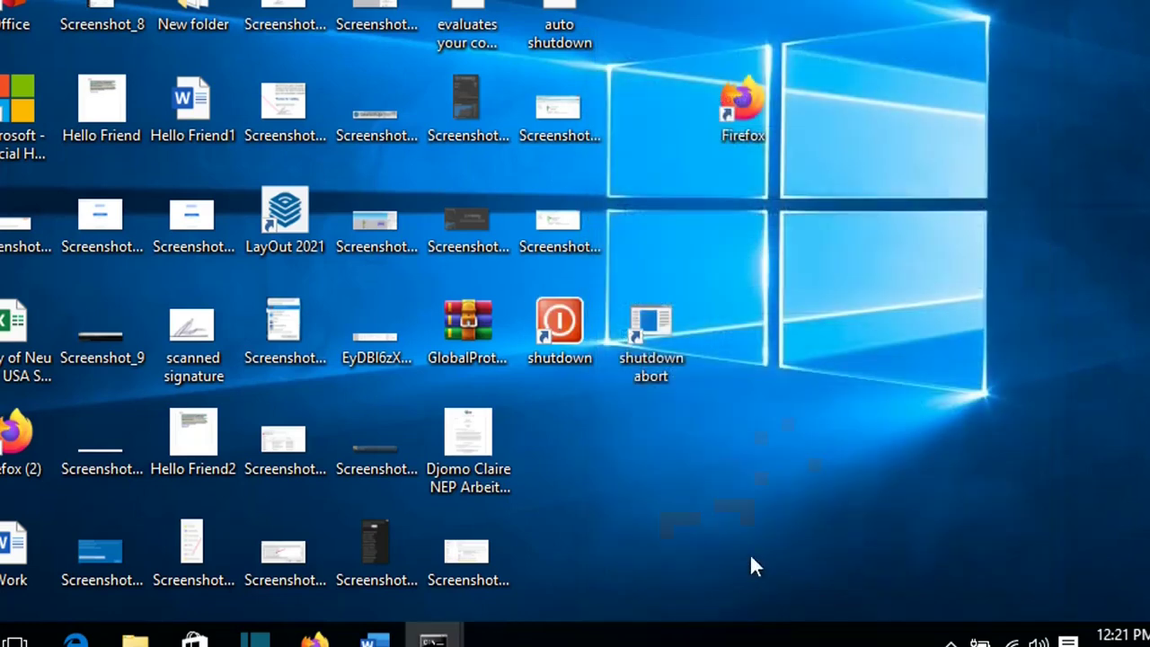
pyautogui.click(773, 584)
pyautogui.moveTo(669, 353)
pyautogui.mouseDown()
pyautogui.moveTo(652, 319)
pyautogui.moveTo(667, 346)
pyautogui.mouseUp()
pyautogui.click(759, 482)
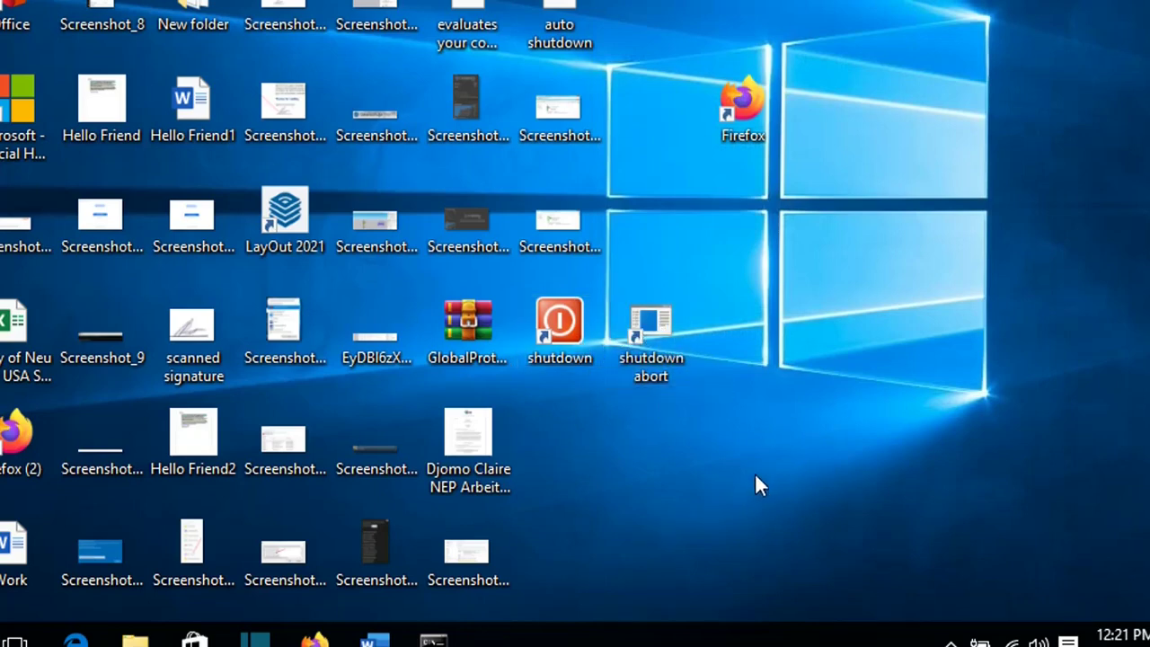